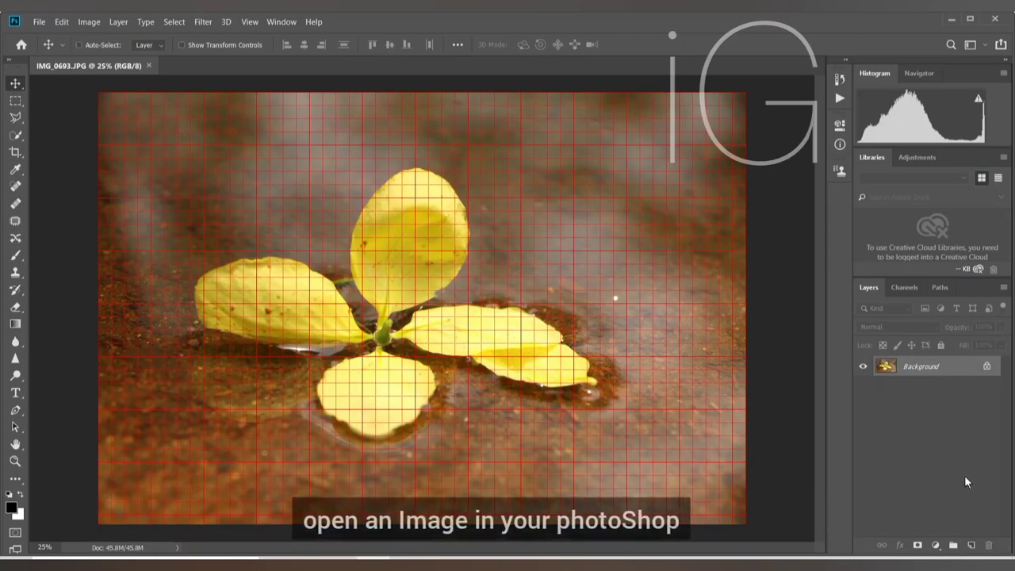
# Duplicate the photo into Layer 1 and Layer 1 copy, fill Background black, and hide the grid
pyautogui.hotkey('ctrl', 'j')
pyautogui.hotkey('ctrl', 'j')
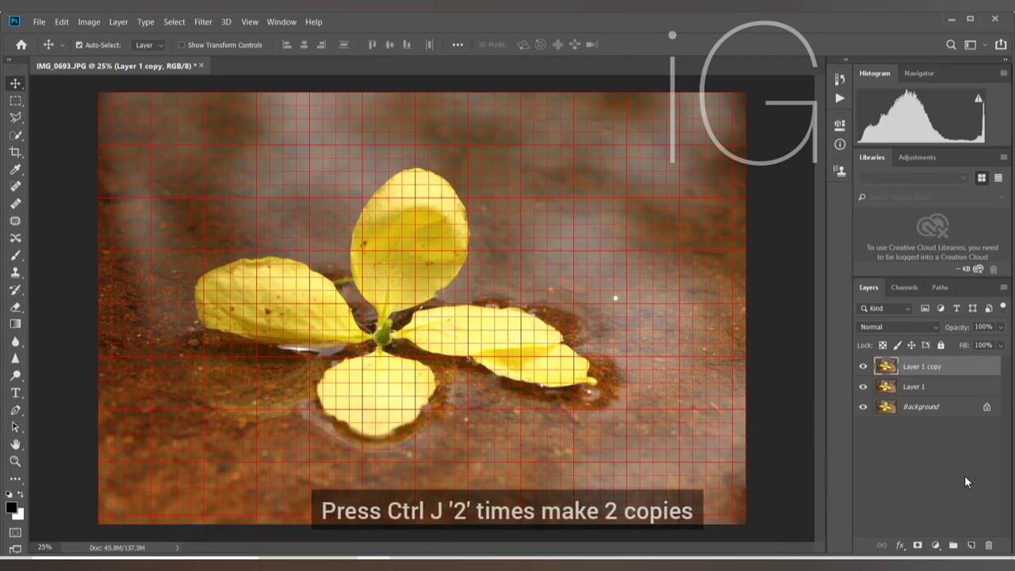
pyautogui.click(929, 409)
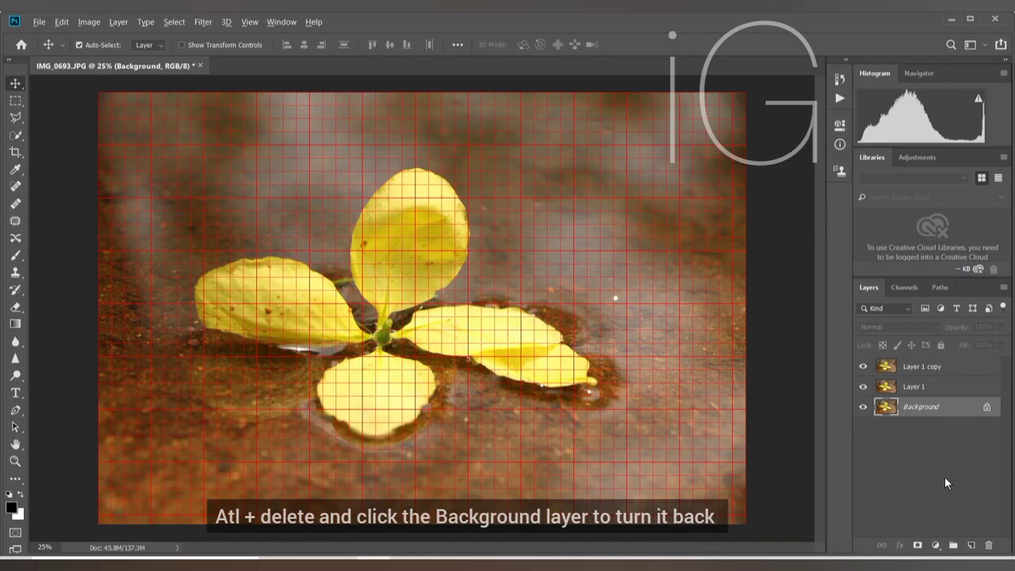
pyautogui.hotkey('alt', 'Delete')
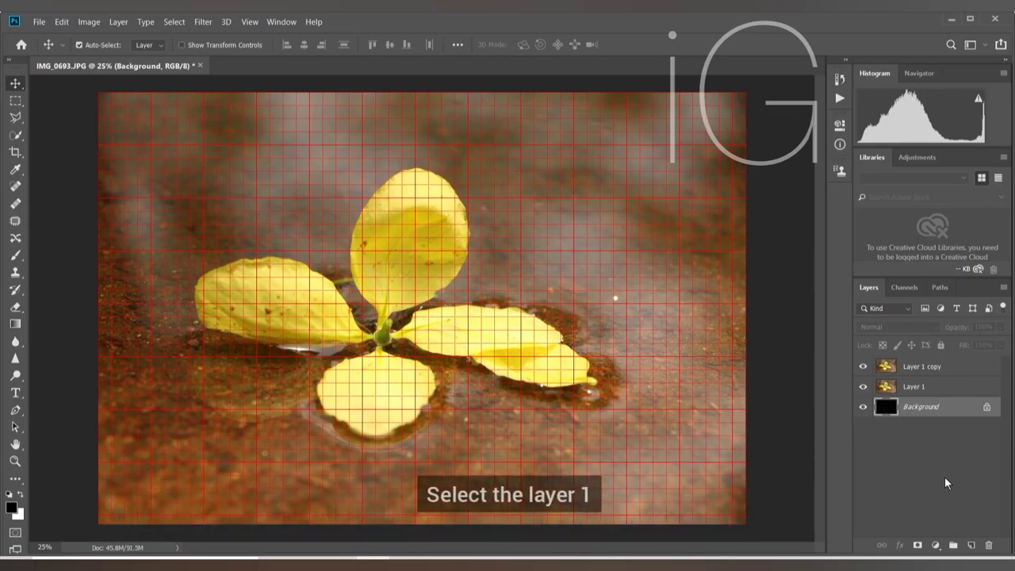
pyautogui.click(956, 389)
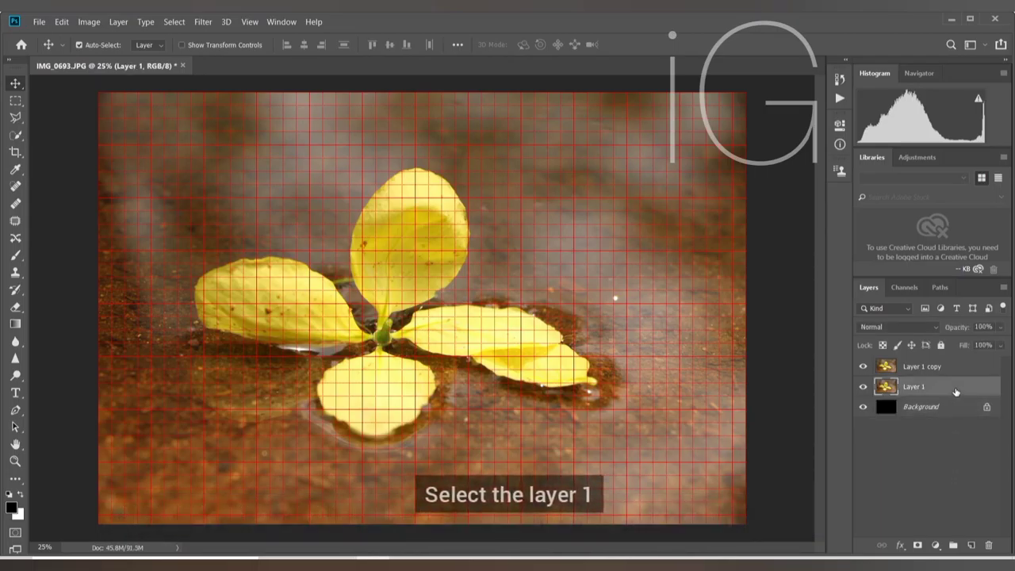
pyautogui.hotkey('ctrl', "'")
pyautogui.click(83, 23)
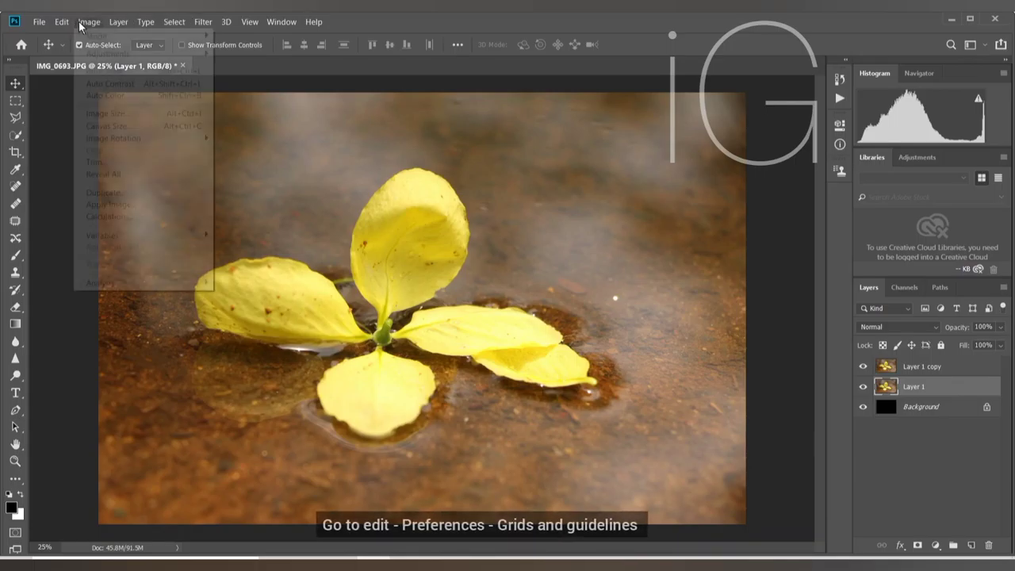
pyautogui.click(61, 21)
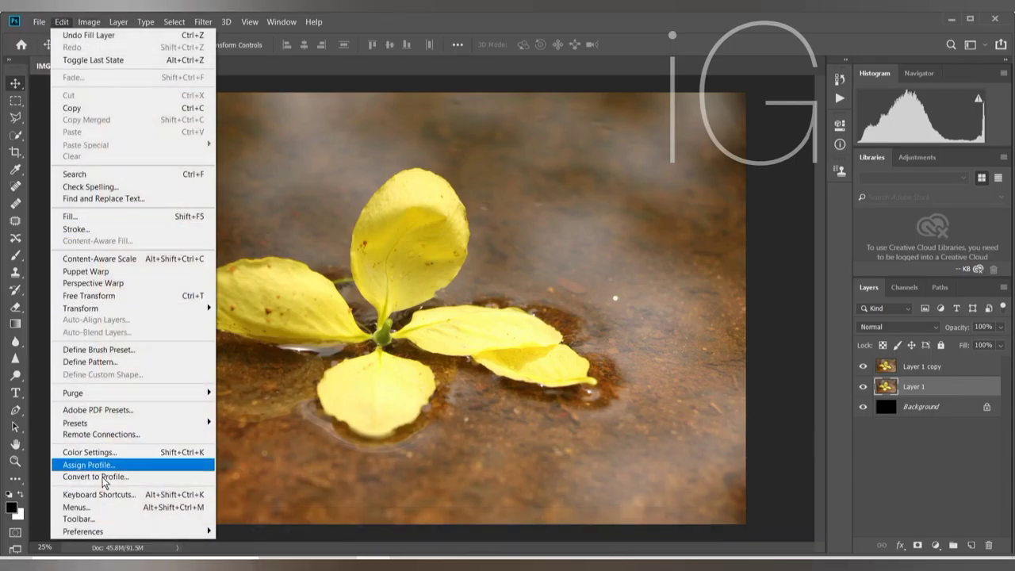
pyautogui.moveTo(83, 531)
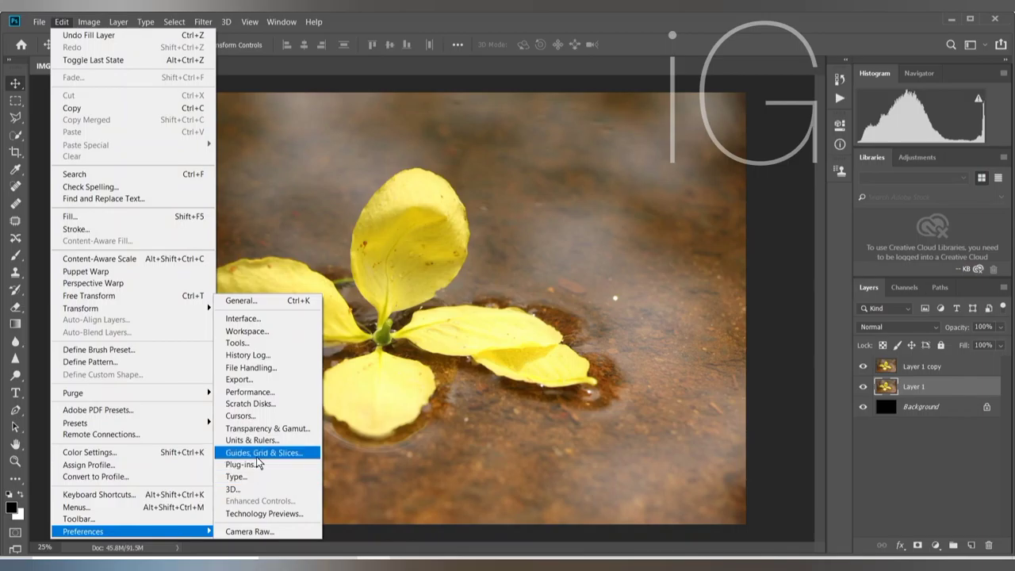
pyautogui.click(256, 454)
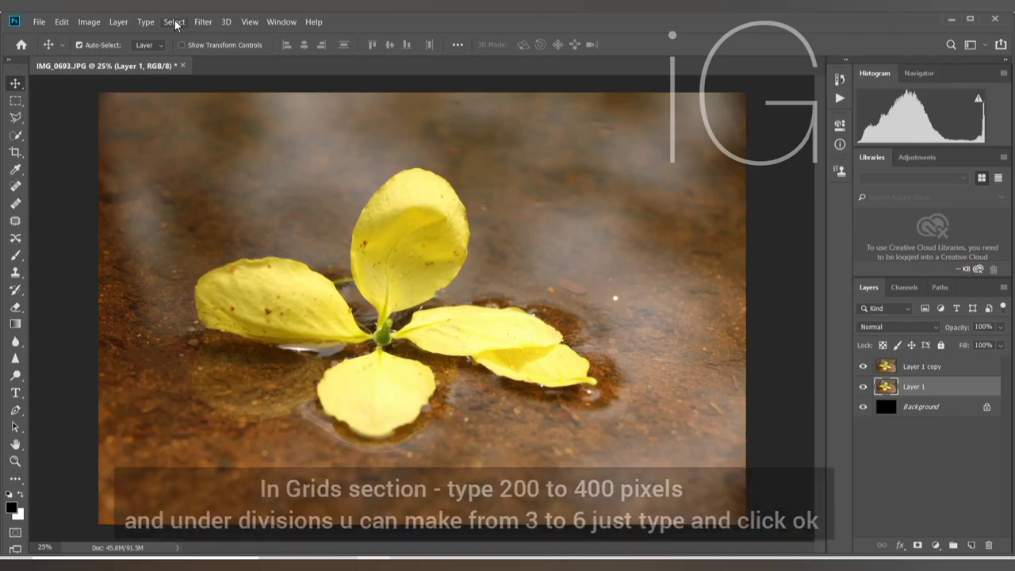
# Show the red grid over the photo with Snap enabled and reselect Layer 1
pyautogui.click(249, 22)
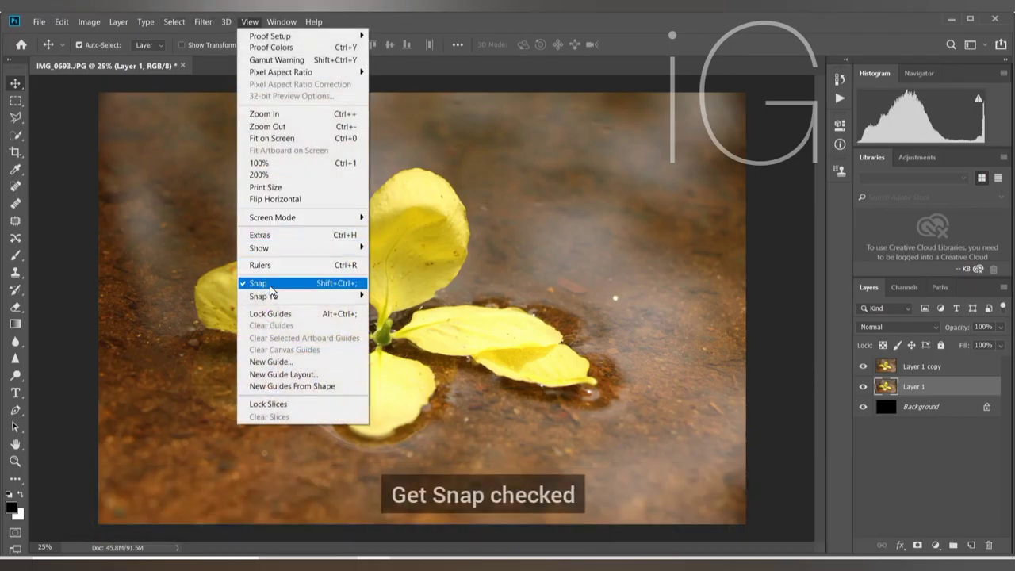
pyautogui.moveTo(302, 248)
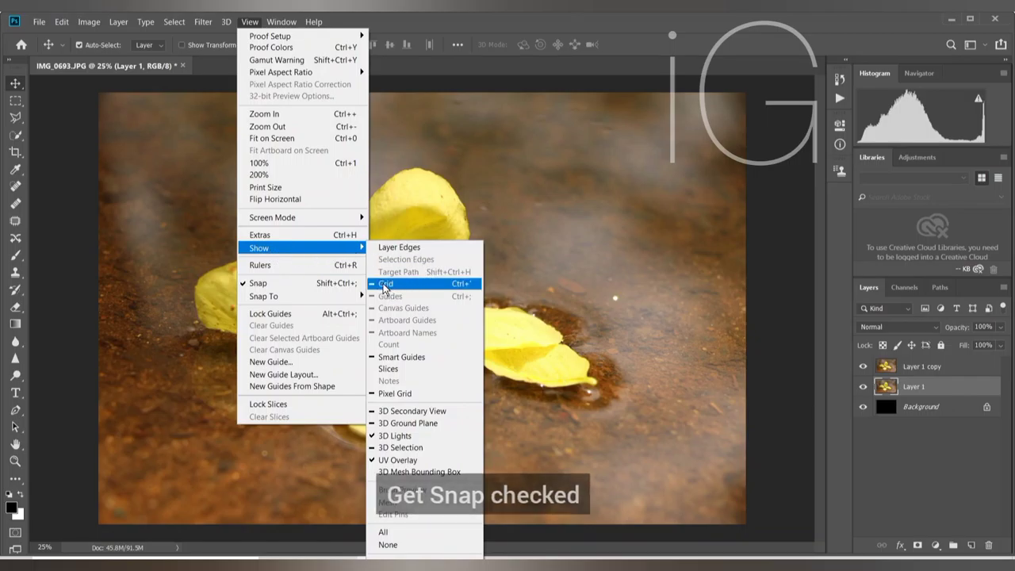
pyautogui.click(421, 283)
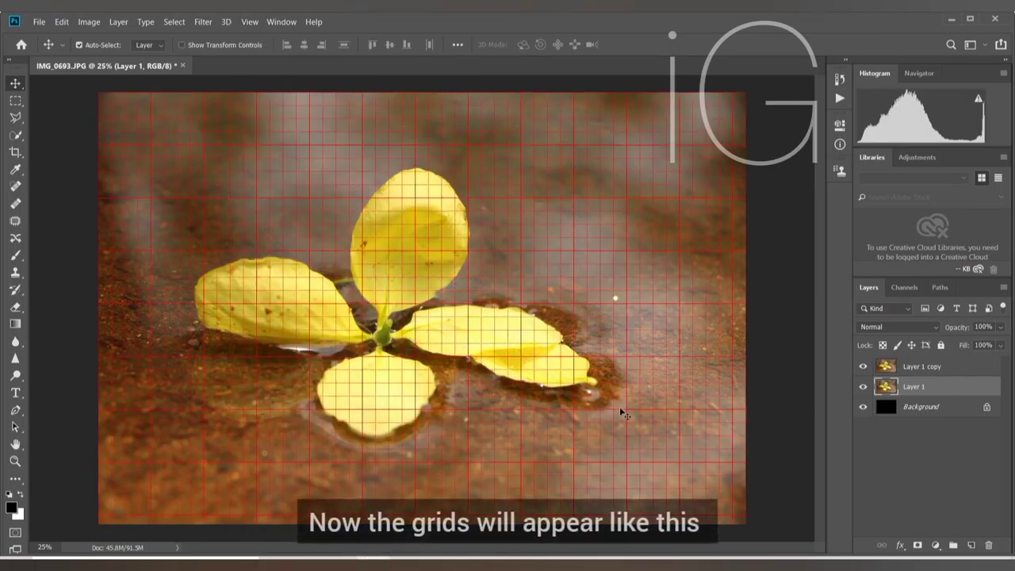
pyautogui.click(203, 24)
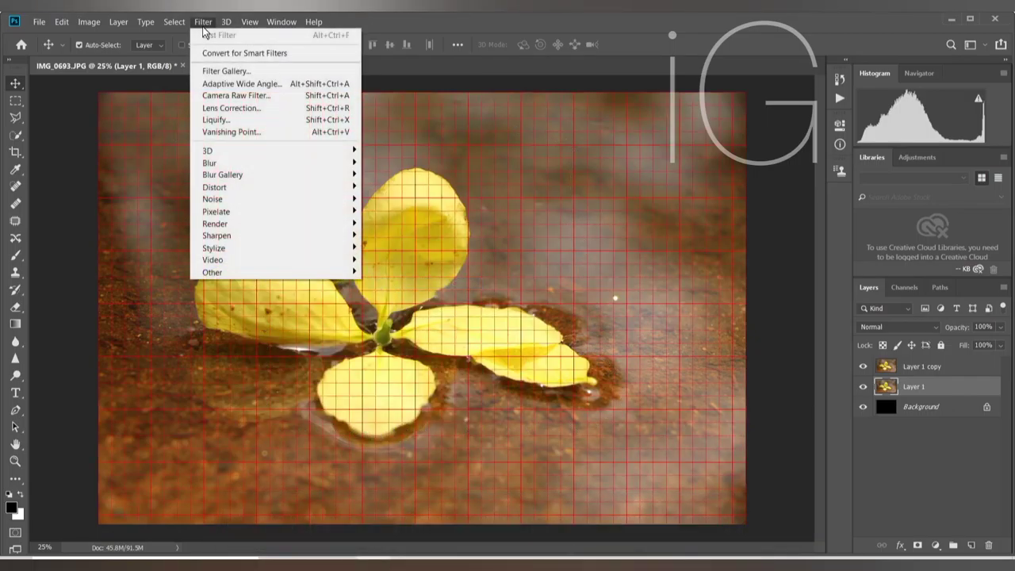
pyautogui.click(176, 46)
pyautogui.click(249, 22)
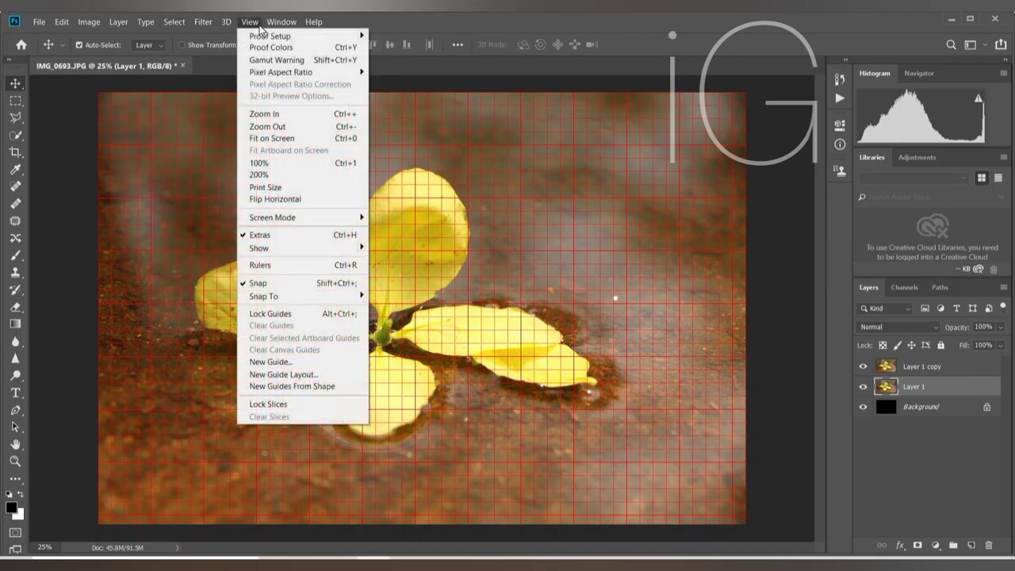
pyautogui.moveTo(301, 247)
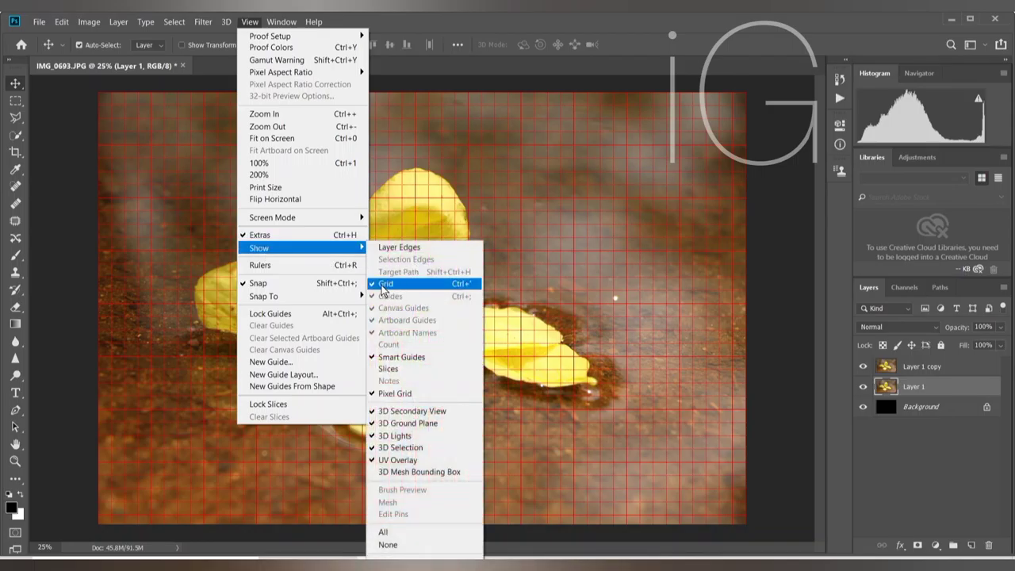
pyautogui.click(882, 473)
pyautogui.click(882, 473)
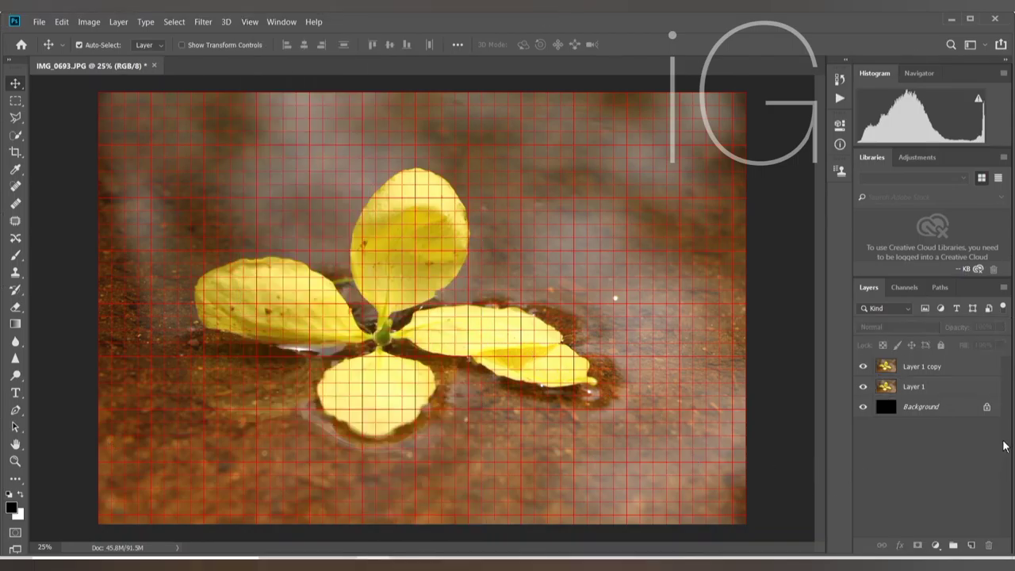
pyautogui.click(964, 390)
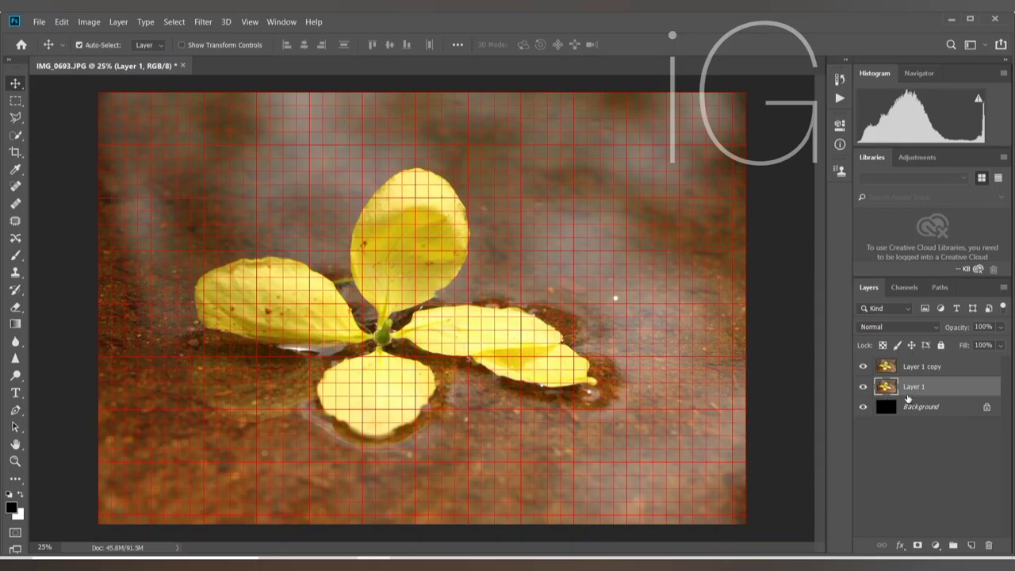
pyautogui.click(20, 104)
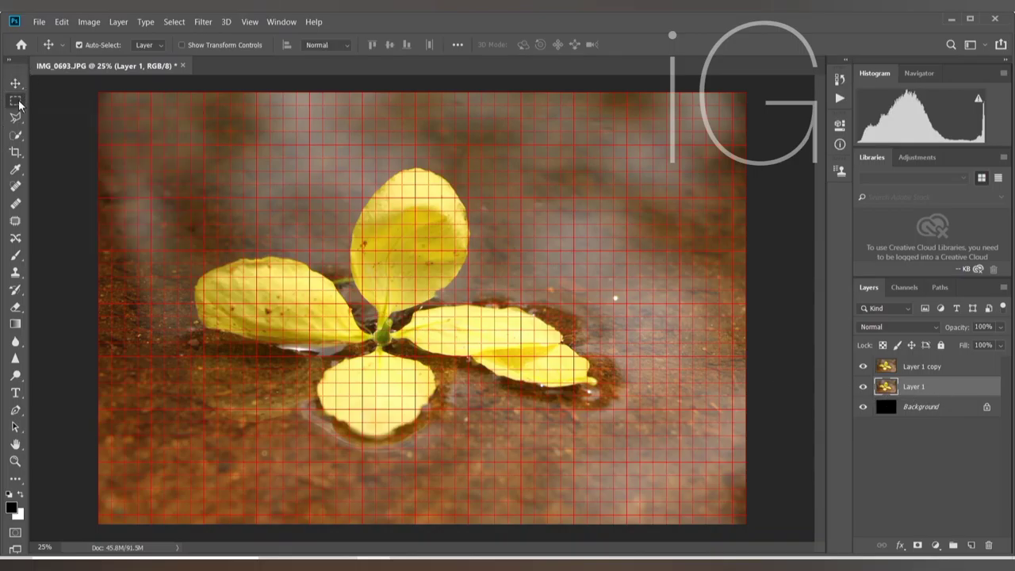
# Select the first three alternating grid-wide vertical strips using Rectangular Marquee in Add mode
pyautogui.click(77, 101)
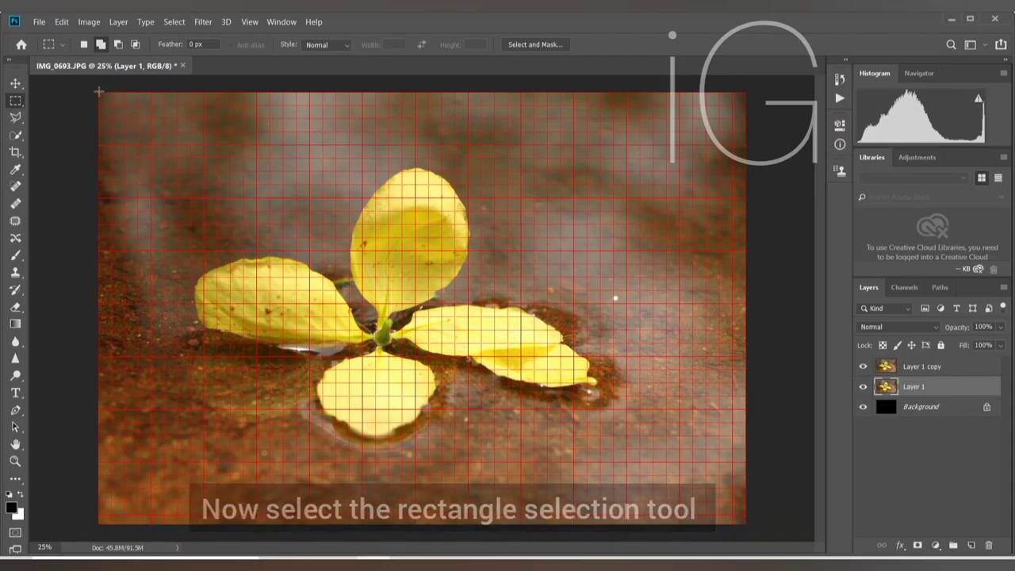
pyautogui.click(102, 44)
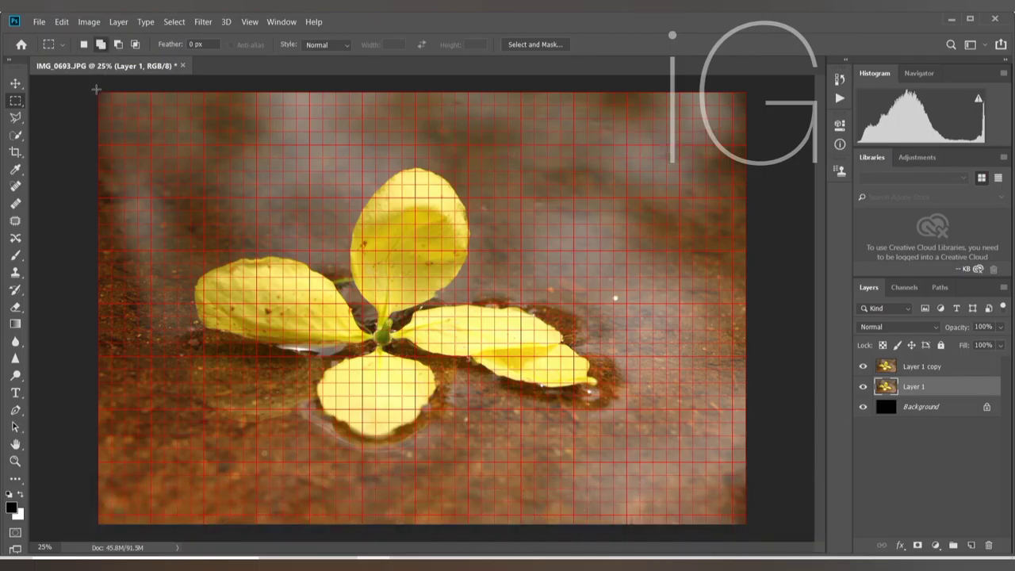
pyautogui.moveTo(96, 90); pyautogui.dragTo(151, 523)
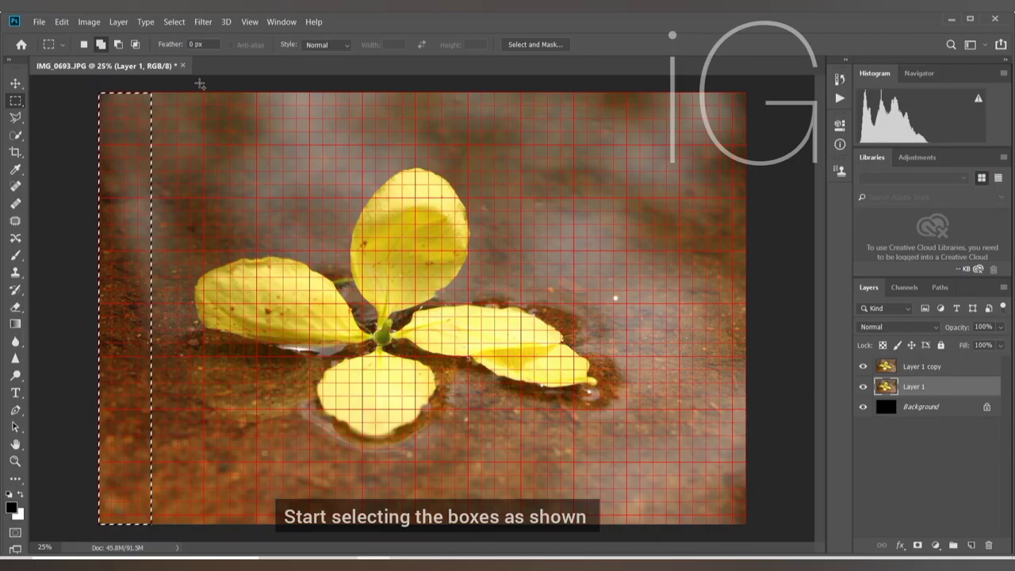
pyautogui.moveTo(204, 92); pyautogui.dragTo(257, 524)
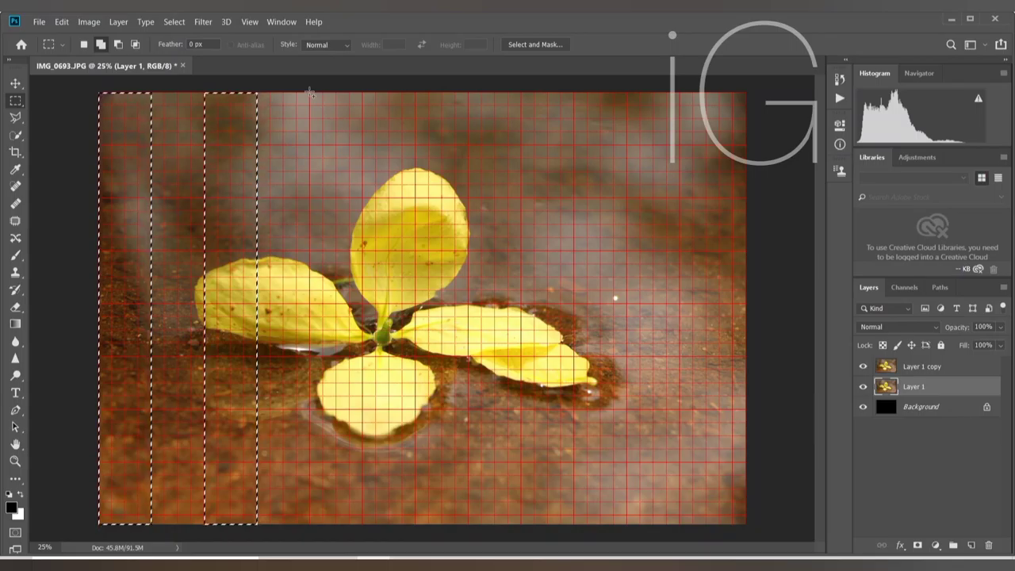
pyautogui.moveTo(310, 92); pyautogui.dragTo(363, 526)
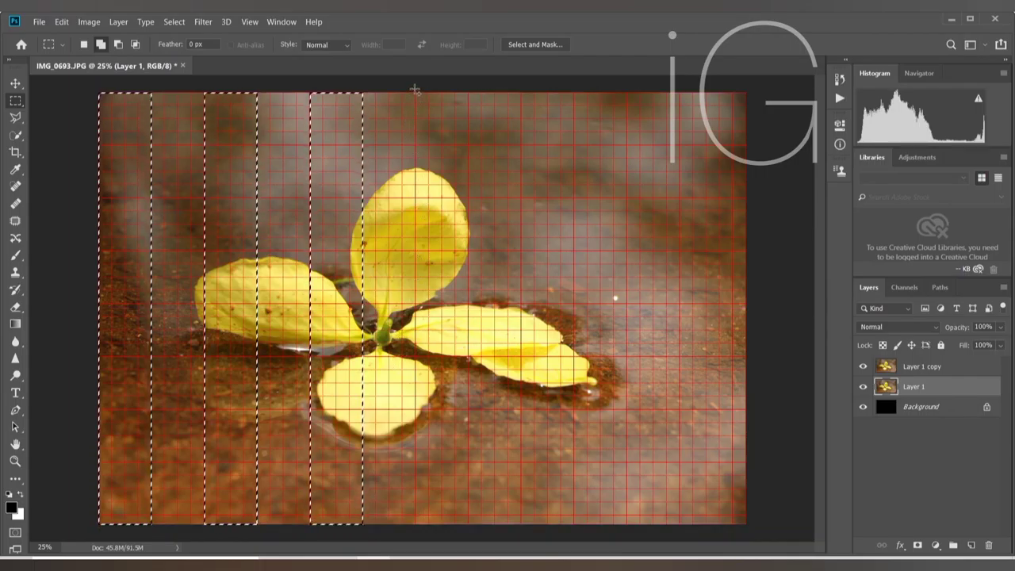
# Add the fourth, fifth, sixth and narrow right-edge vertical strips to the selection
pyautogui.moveTo(417, 92); pyautogui.dragTo(454, 358)
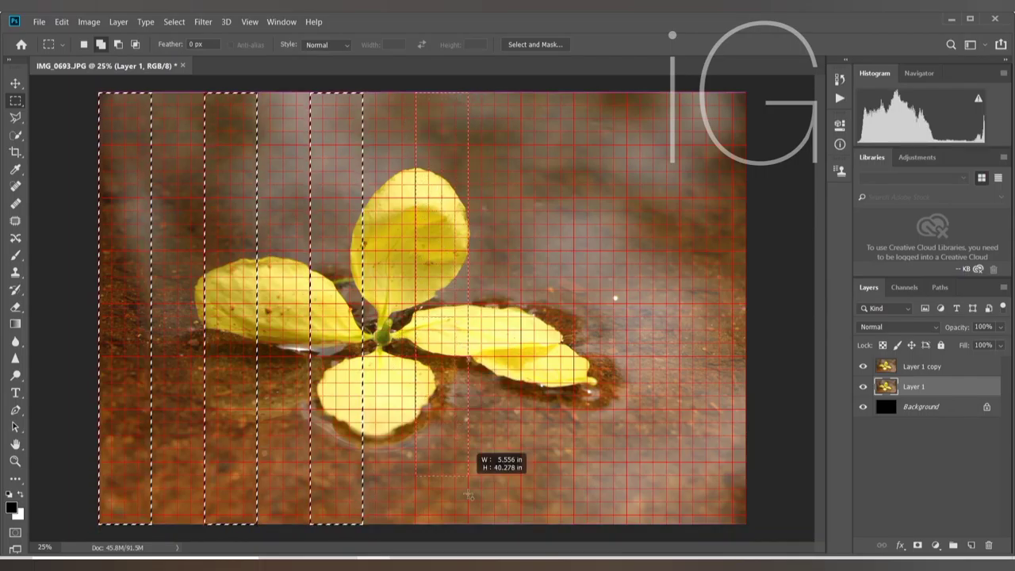
pyautogui.moveTo(456, 360); pyautogui.dragTo(474, 525)
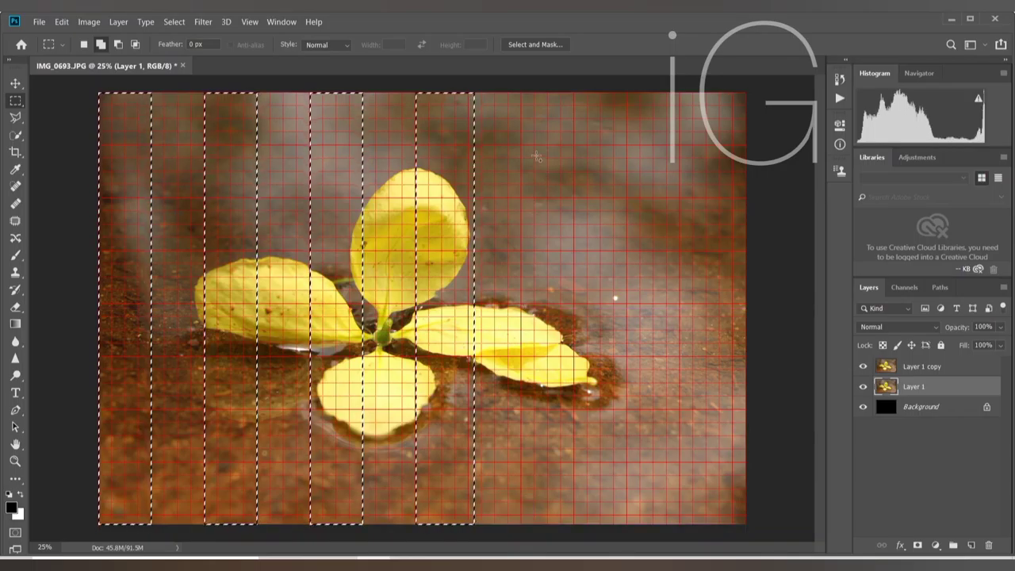
pyautogui.hotkey('ctrl', 'z')
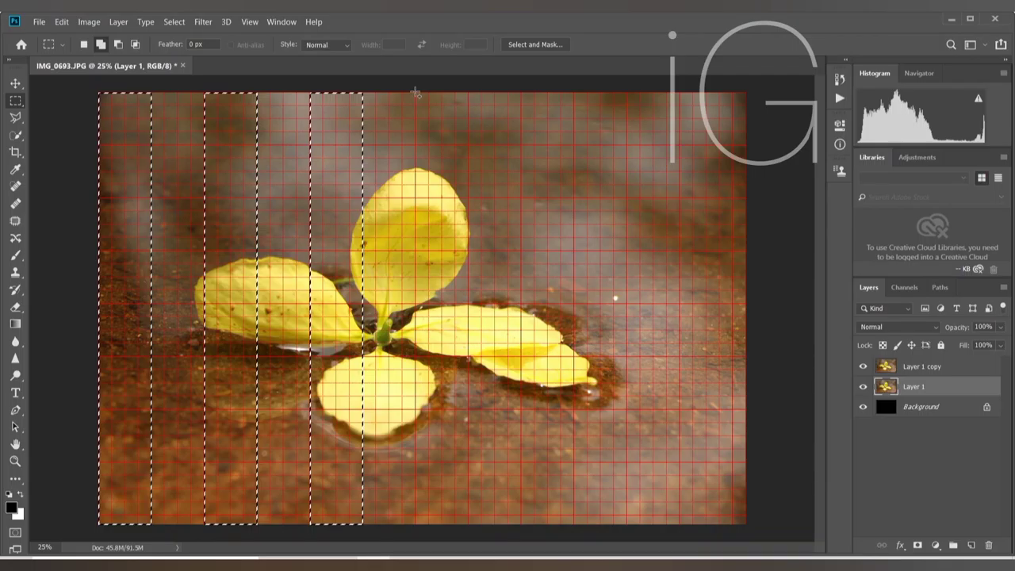
pyautogui.moveTo(416, 93); pyautogui.dragTo(469, 524)
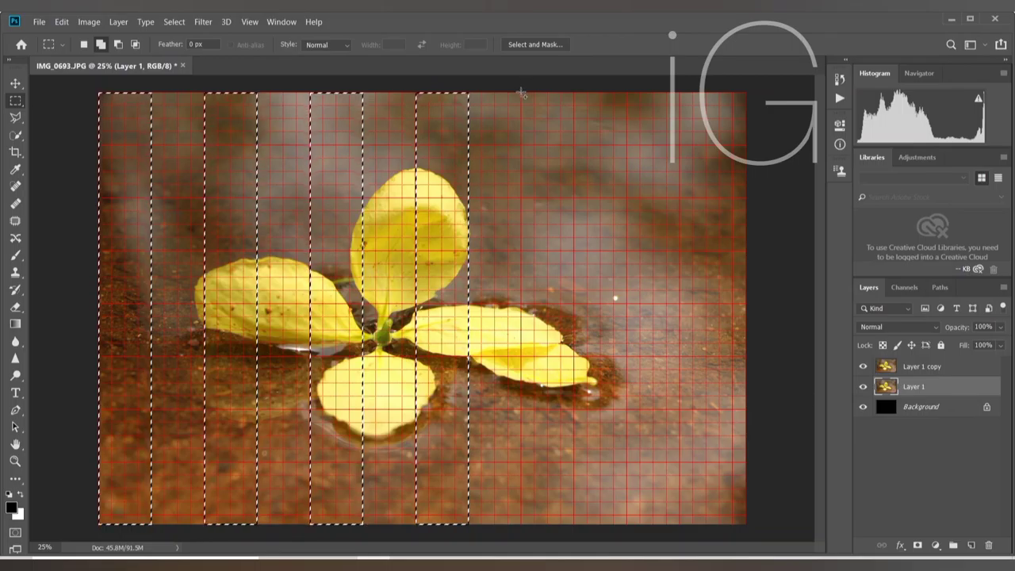
pyautogui.moveTo(522, 92)
pyautogui.mouseDown()
pyautogui.moveTo(574, 534)
pyautogui.moveTo(574, 525)
pyautogui.mouseUp()
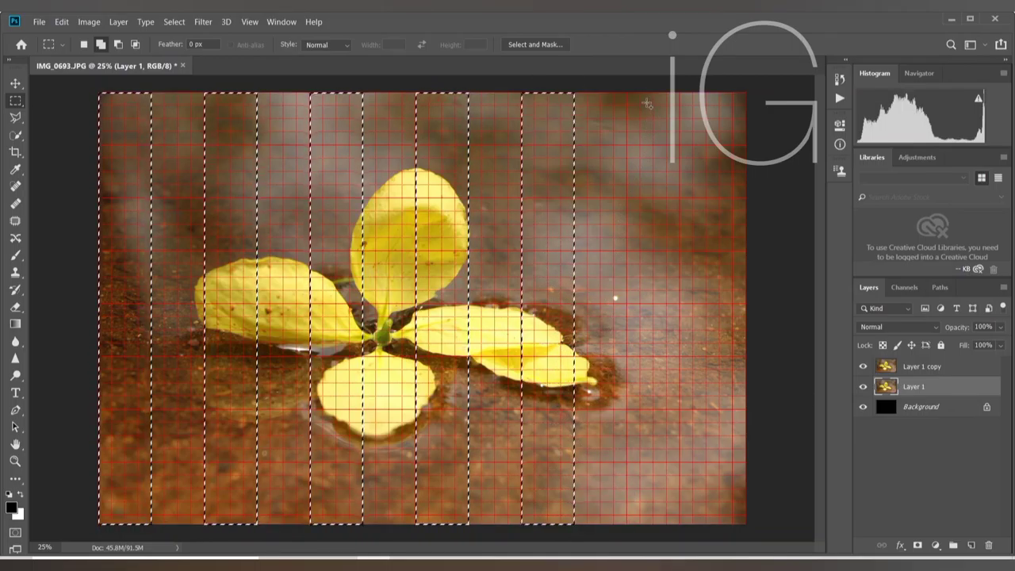
pyautogui.moveTo(627, 92)
pyautogui.mouseDown()
pyautogui.moveTo(679, 536)
pyautogui.moveTo(679, 525)
pyautogui.mouseUp()
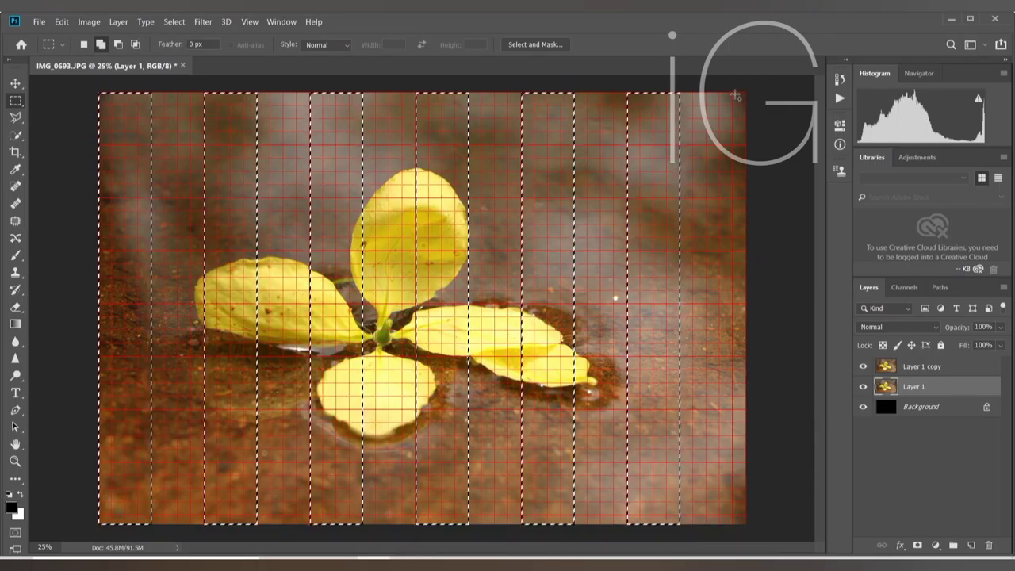
pyautogui.moveTo(733, 93); pyautogui.dragTo(767, 533)
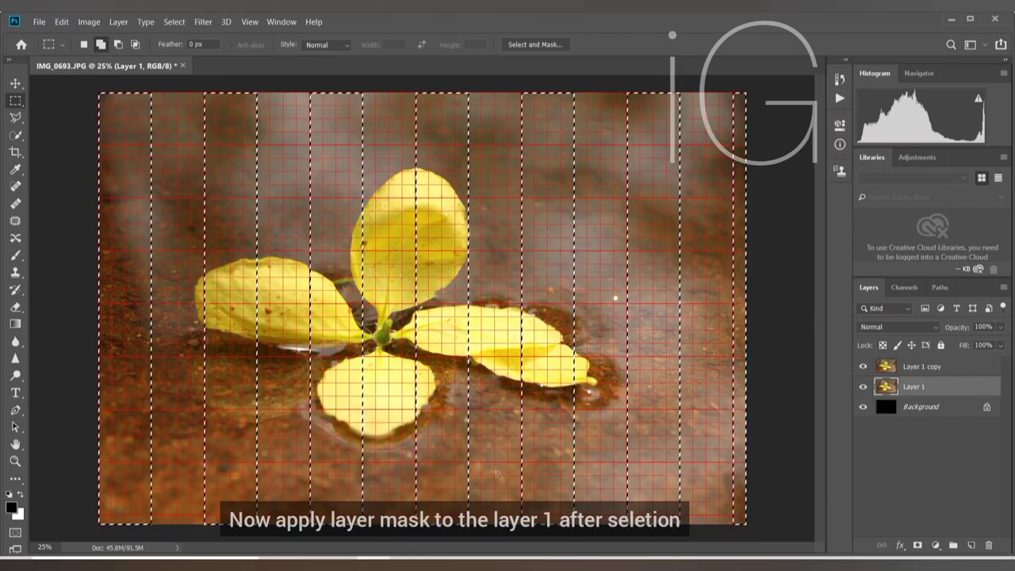
# Mask Layer 1 to the vertical strips, then select two full-width horizontal strips on Layer 1 copy
pyautogui.click(918, 546)
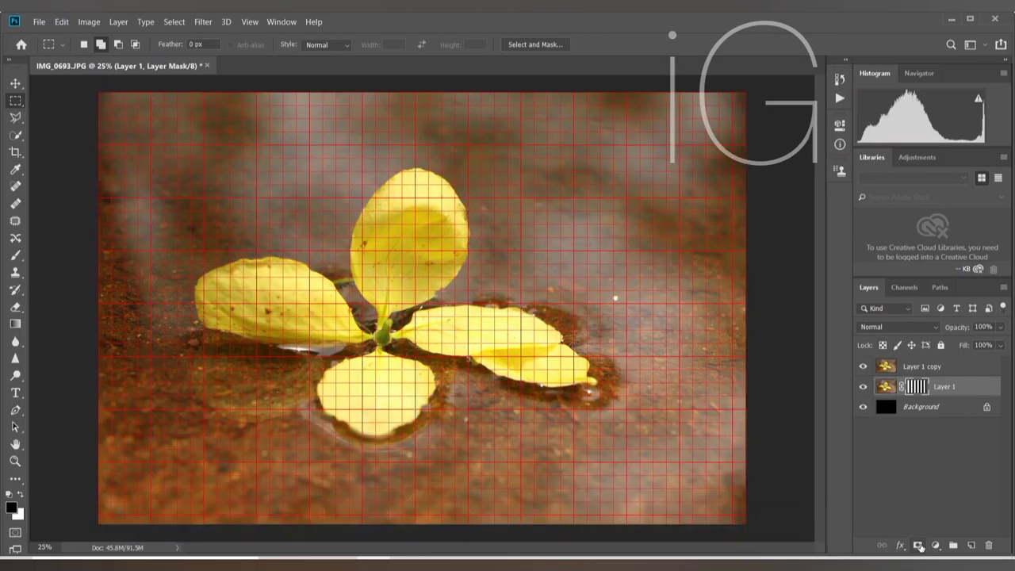
pyautogui.click(967, 369)
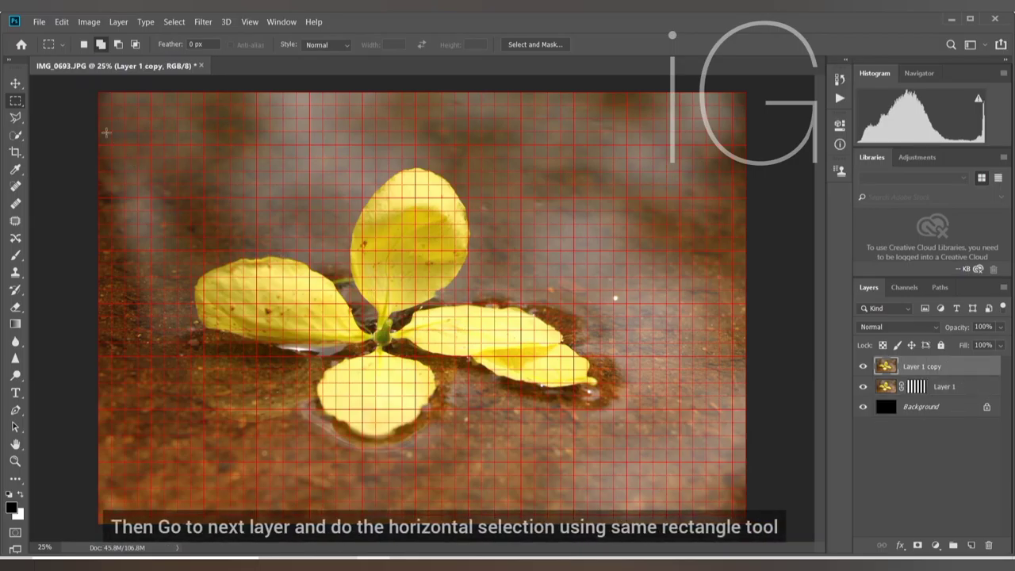
pyautogui.moveTo(97, 90); pyautogui.dragTo(640, 143)
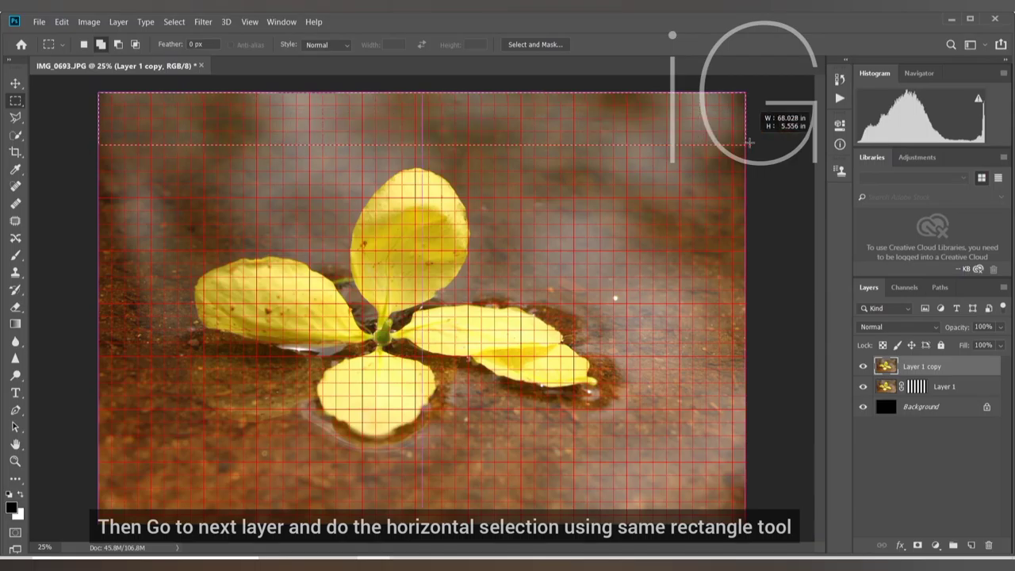
pyautogui.moveTo(640, 143); pyautogui.dragTo(780, 144)
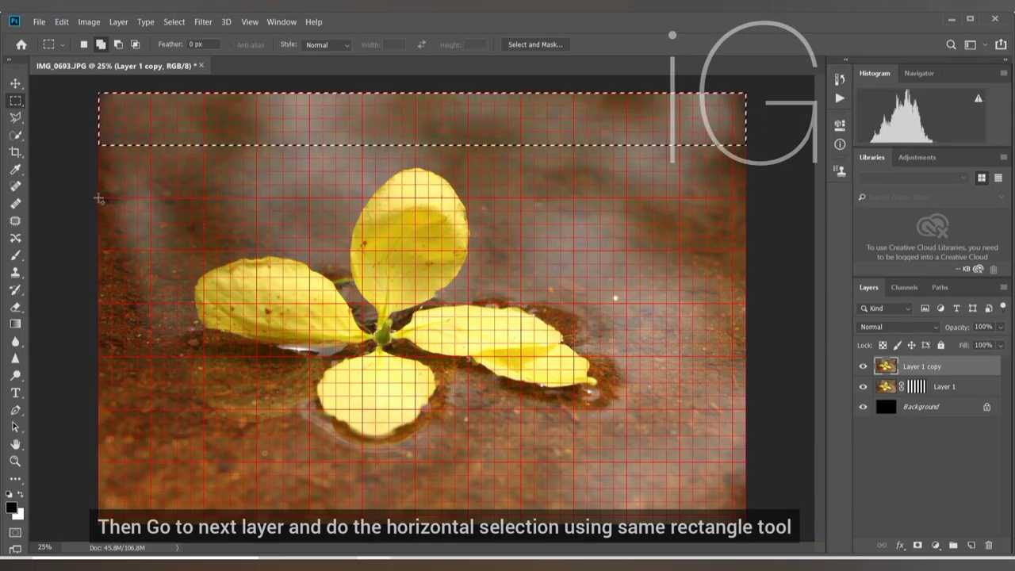
pyautogui.moveTo(96, 196); pyautogui.dragTo(758, 252)
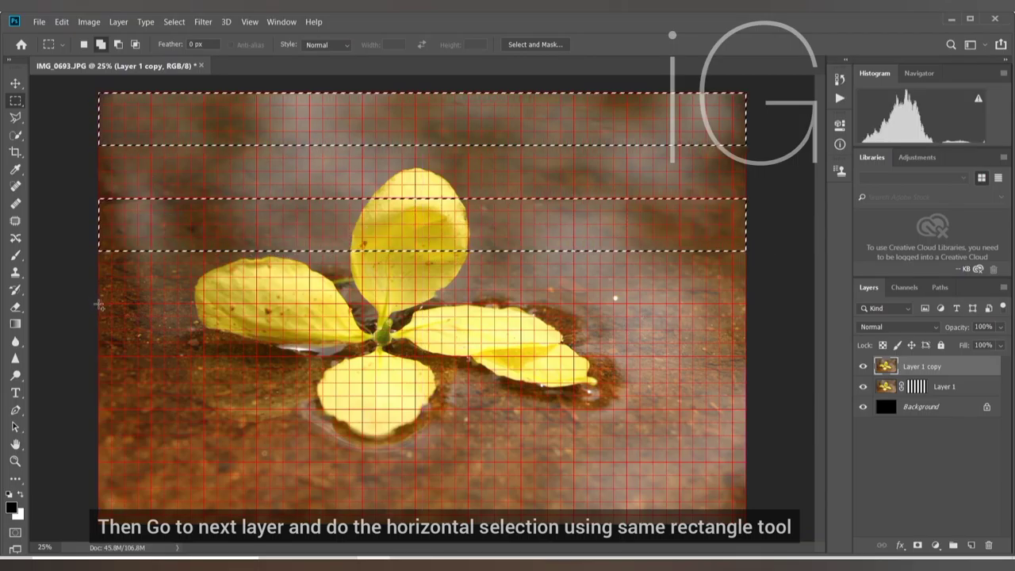
# Add the remaining three horizontal strips and mask Layer 1 copy to them
pyautogui.moveTo(98, 304); pyautogui.dragTo(576, 357)
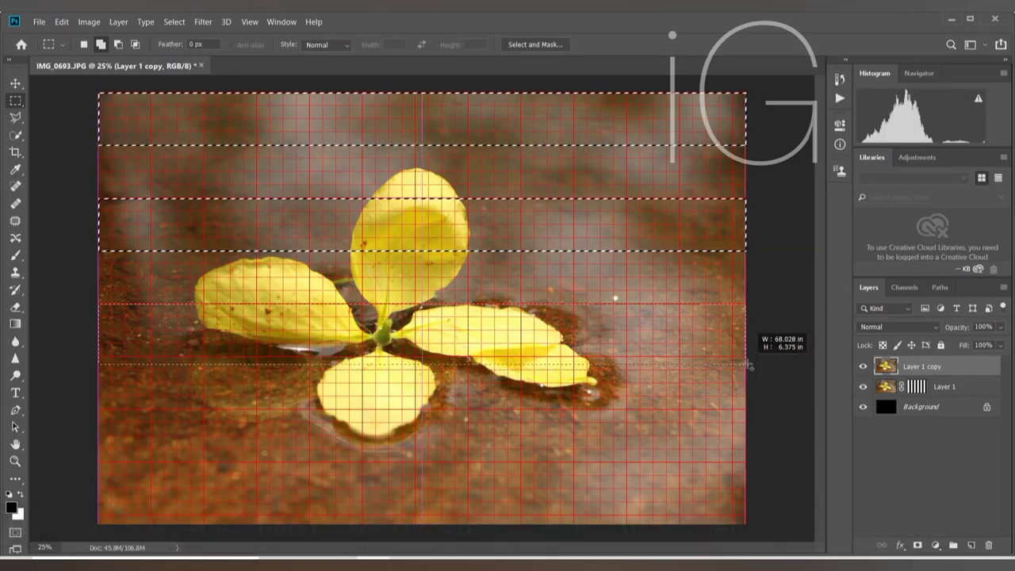
pyautogui.moveTo(575, 357); pyautogui.dragTo(749, 356)
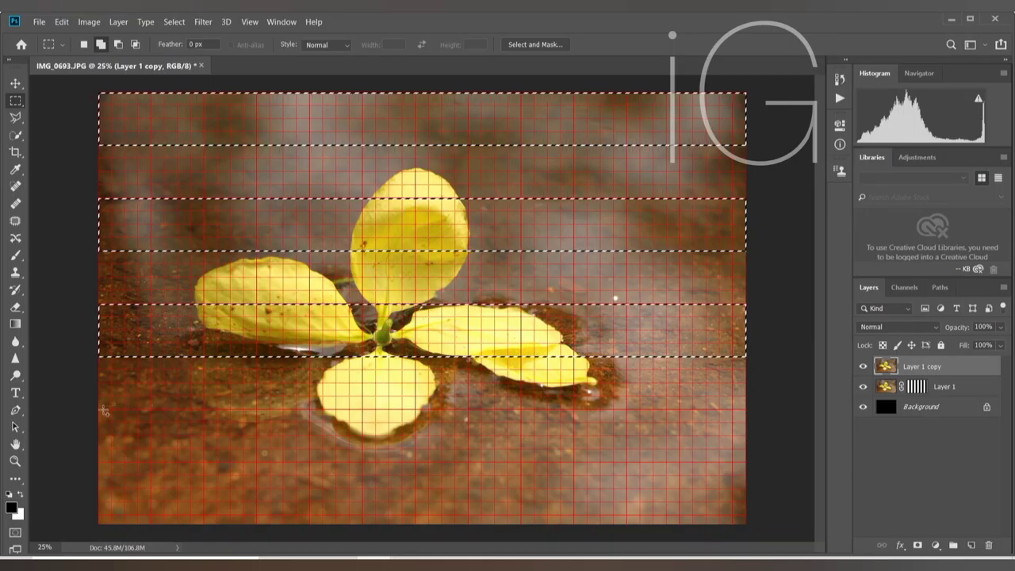
pyautogui.moveTo(98, 409); pyautogui.dragTo(640, 462)
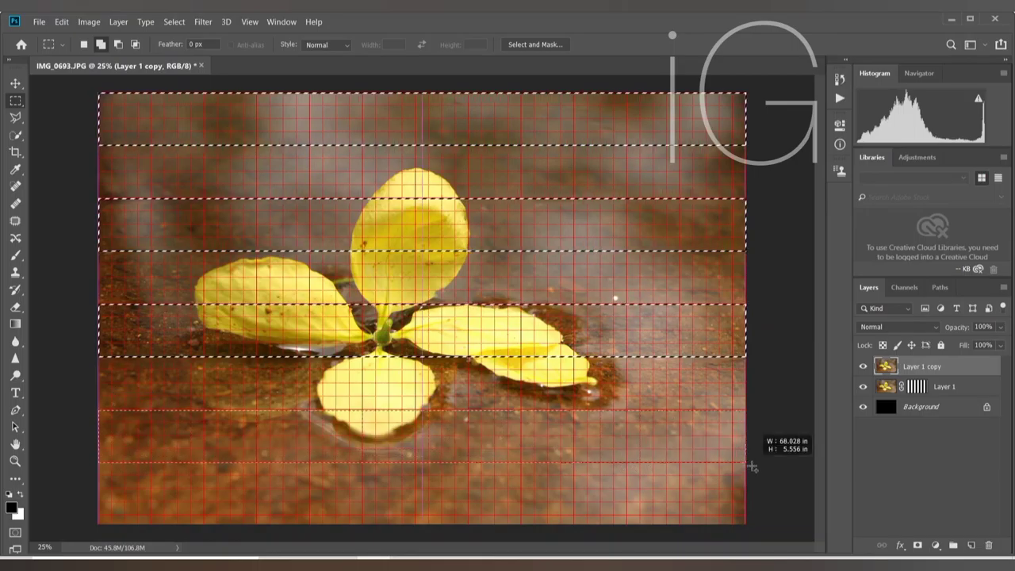
pyautogui.moveTo(649, 468); pyautogui.dragTo(750, 464)
pyautogui.moveTo(99, 518); pyautogui.dragTo(771, 530)
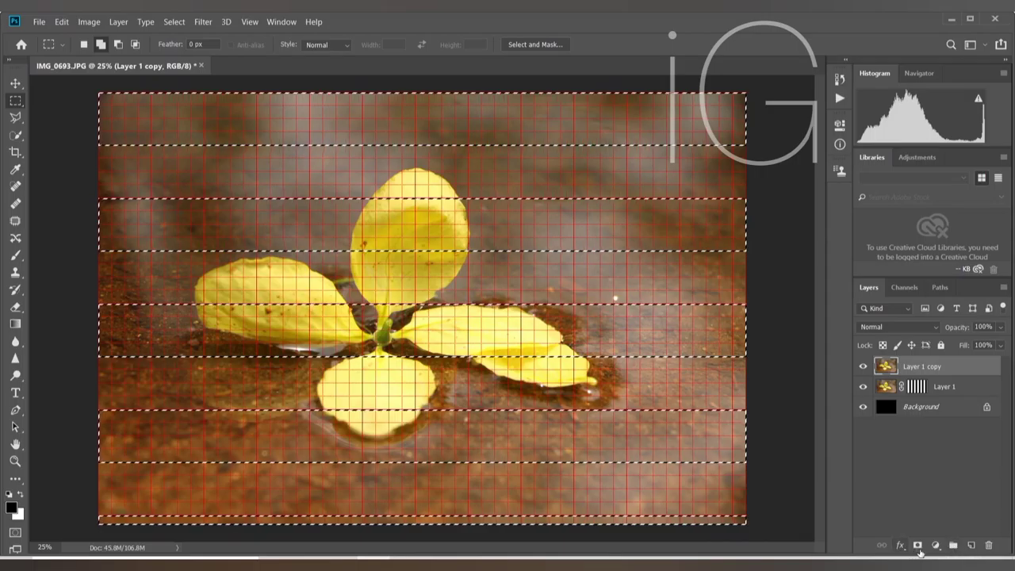
pyautogui.click(918, 546)
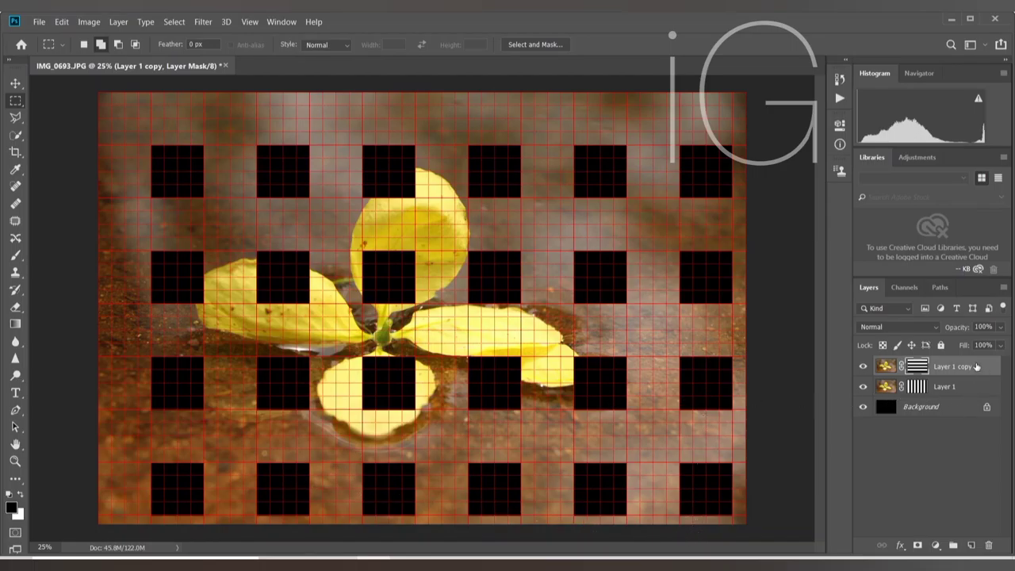
# Load Layer 1's vertical-strip mask as a selection and combine it with Layer 1 copy's mask
pyautogui.click(971, 389)
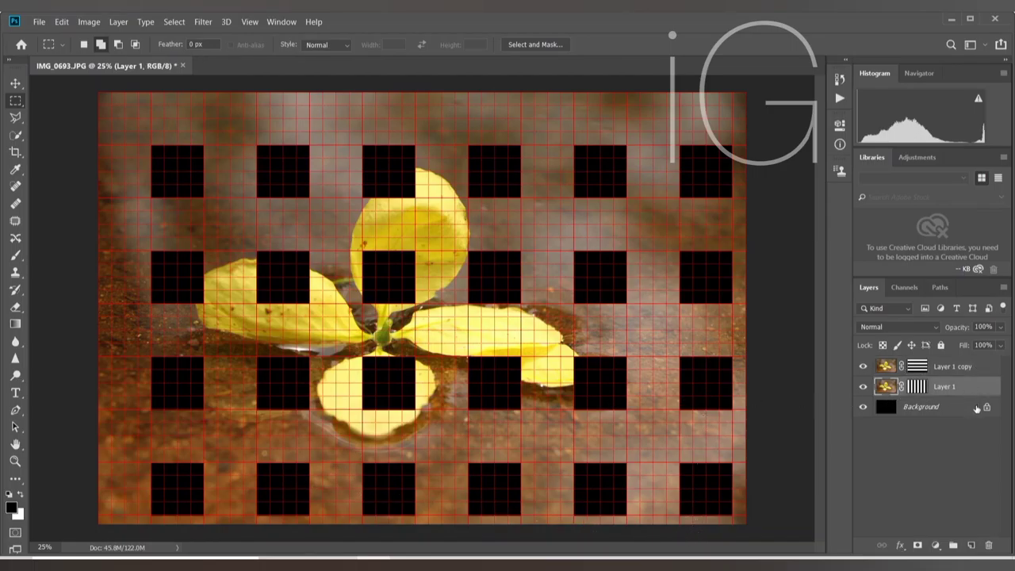
pyautogui.keyDown('ctrl'); pyautogui.click(917, 387); pyautogui.keyUp('ctrl')
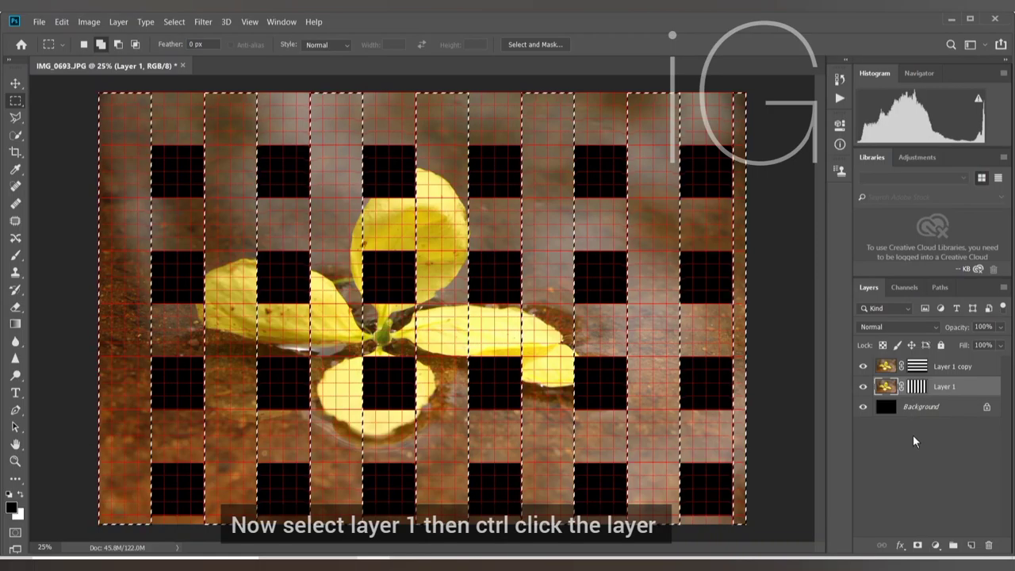
pyautogui.keyDown('ctrl'); pyautogui.keyDown('shift'); pyautogui.click(917, 370); pyautogui.keyUp('shift'); pyautogui.keyUp('ctrl')
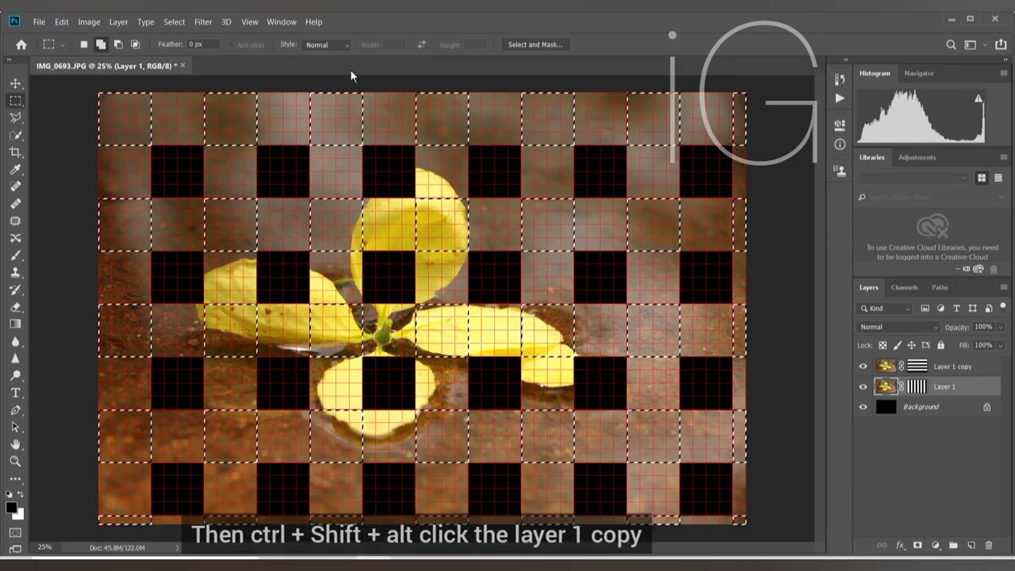
# Save the strip-overlap selection as a new channel and hide the grid
pyautogui.click(174, 22)
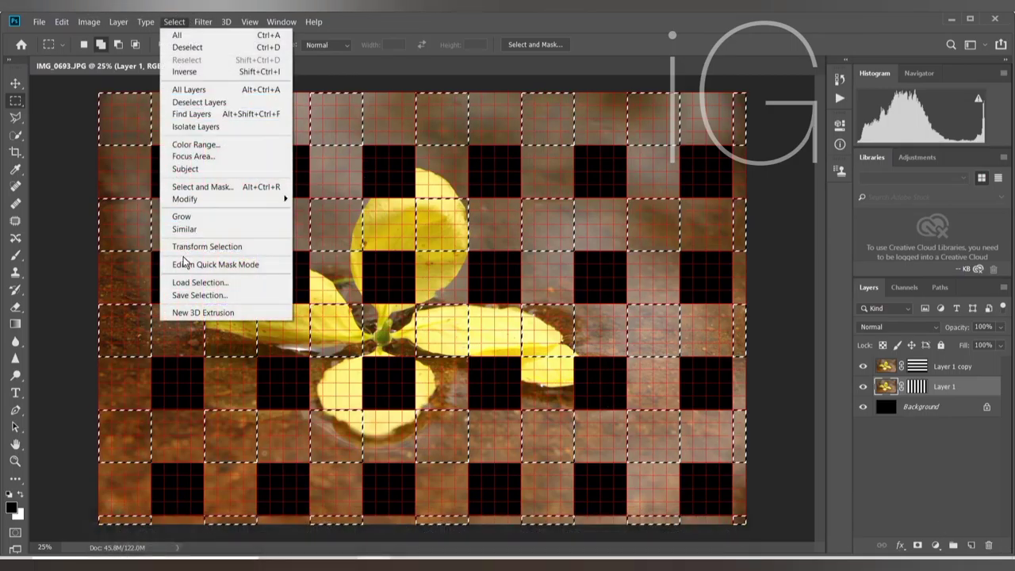
pyautogui.click(182, 296)
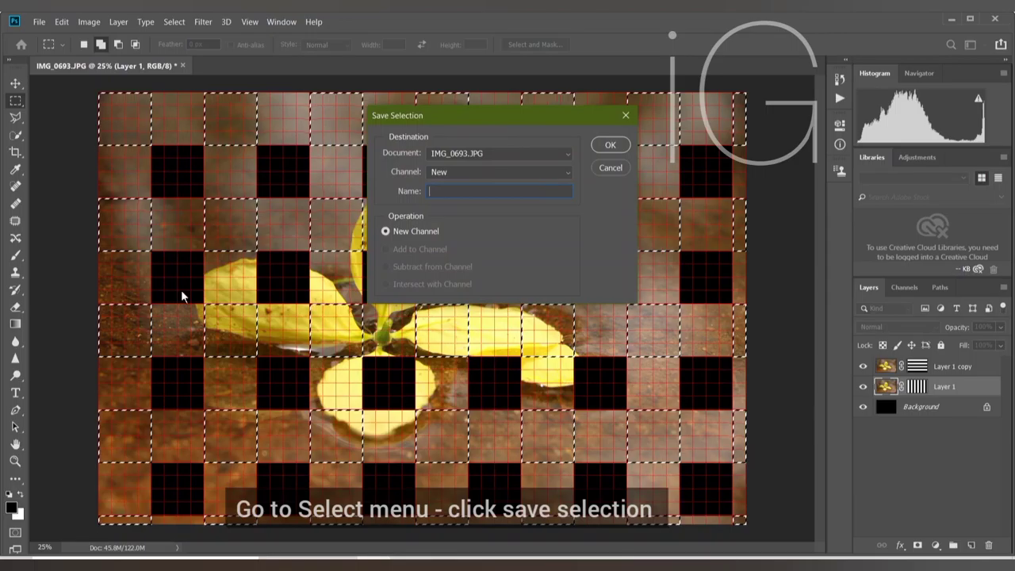
pyautogui.click(610, 146)
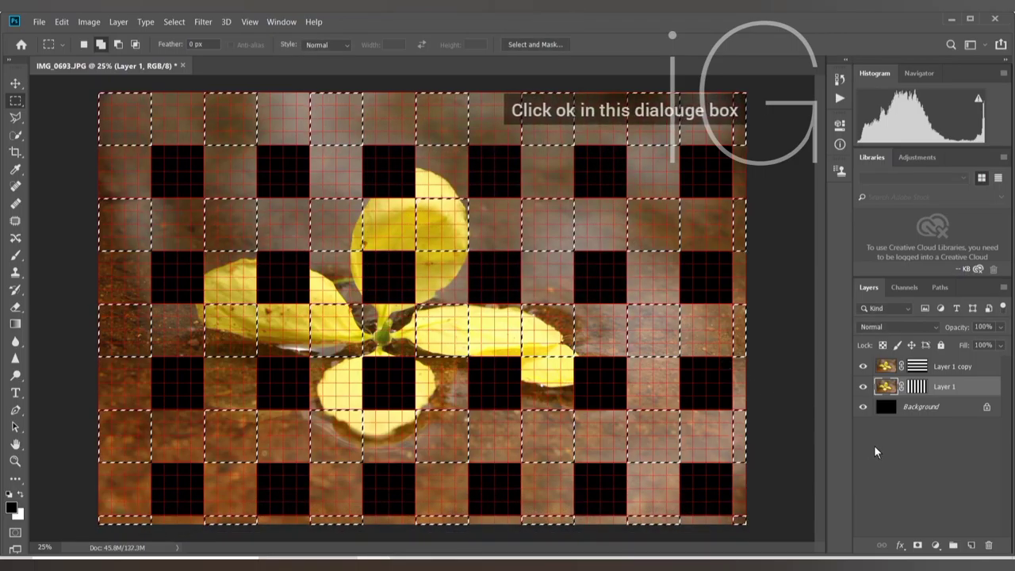
pyautogui.hotkey('ctrl', 'h')
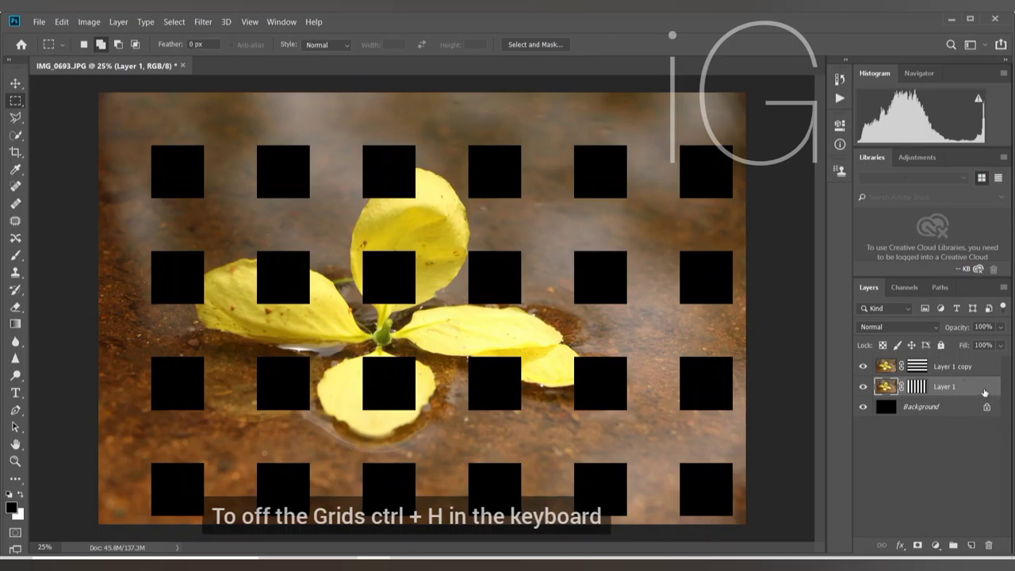
pyautogui.press('q')
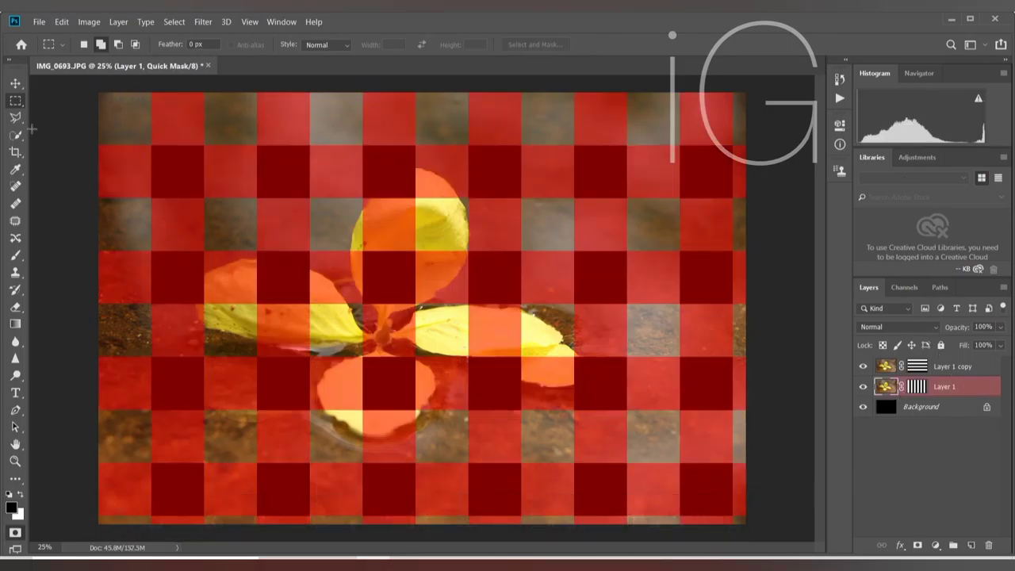
# Paint-bucket six alternating crossing squares in the top and third rows of the Quick Mask
pyautogui.press('g')
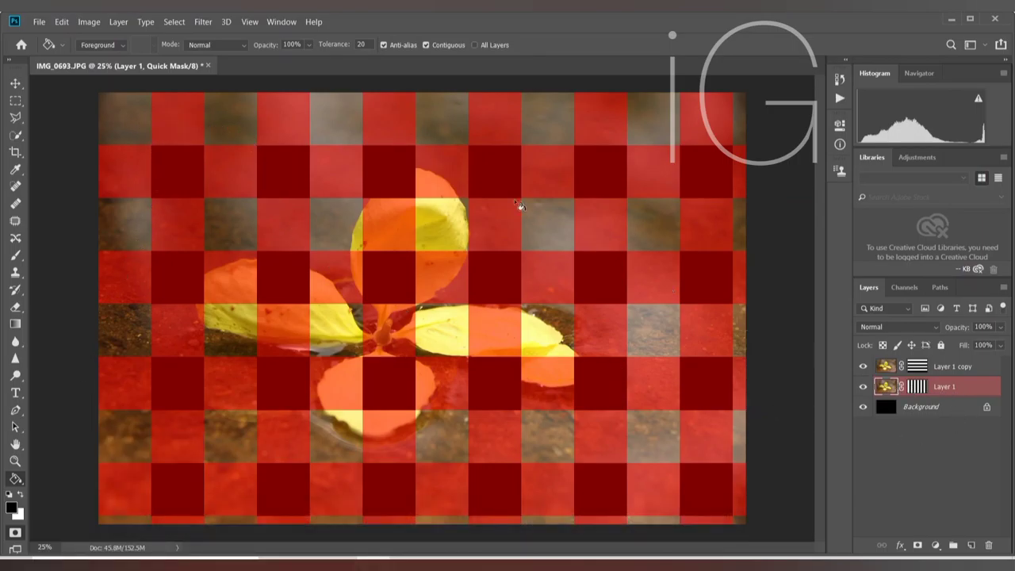
pyautogui.click(222, 108)
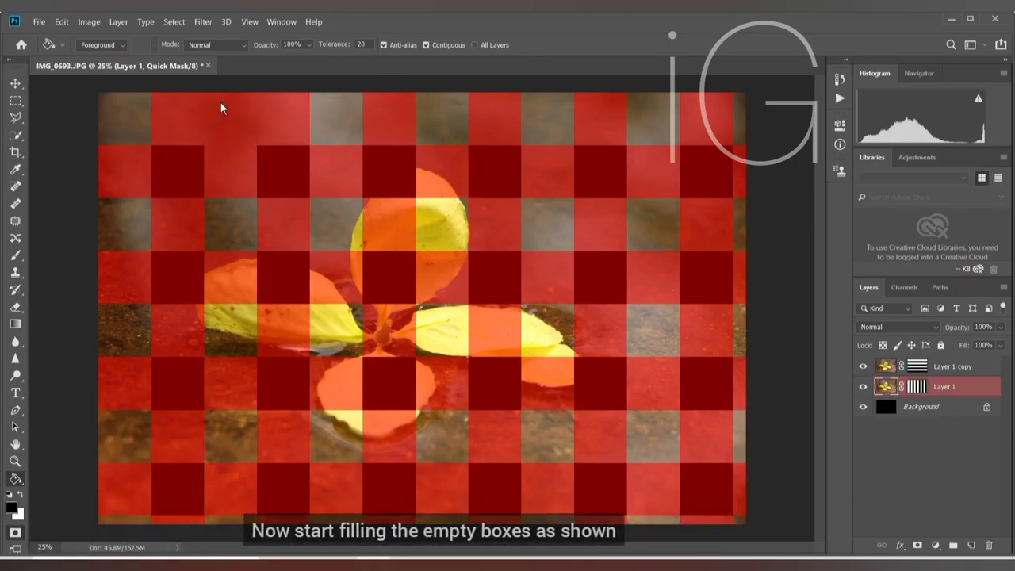
pyautogui.click(435, 126)
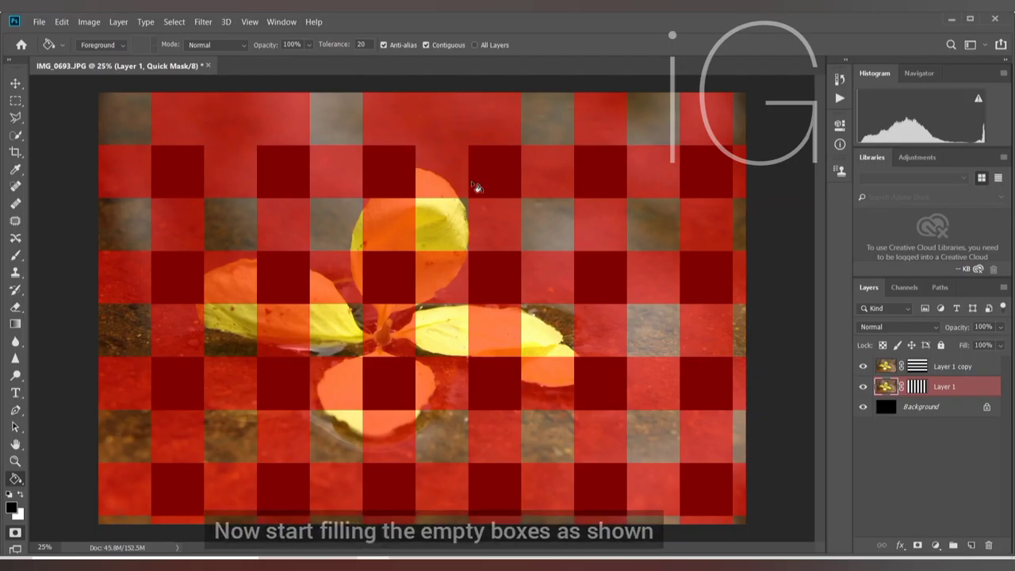
pyautogui.click(658, 123)
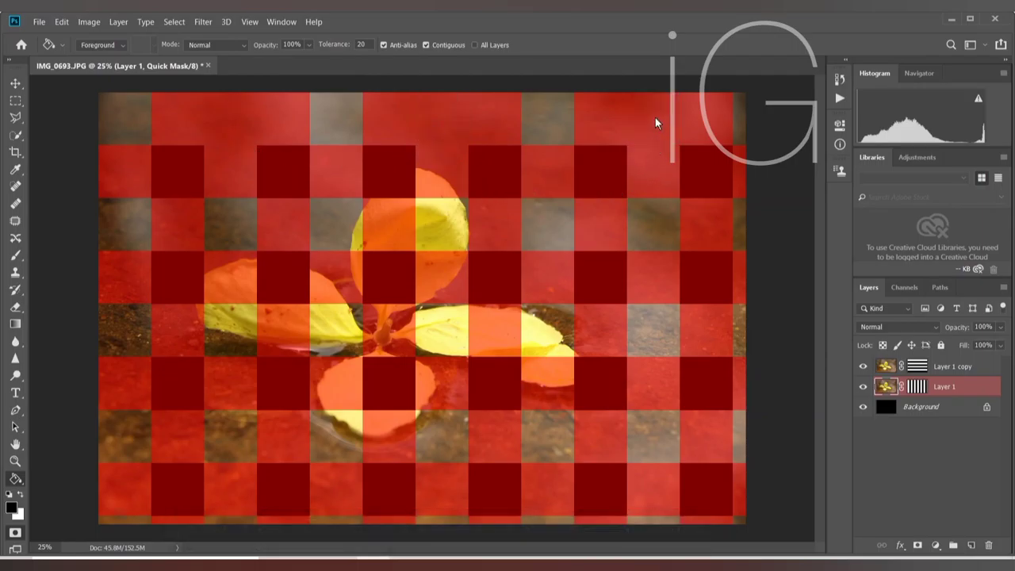
pyautogui.click(225, 323)
pyautogui.click(448, 334)
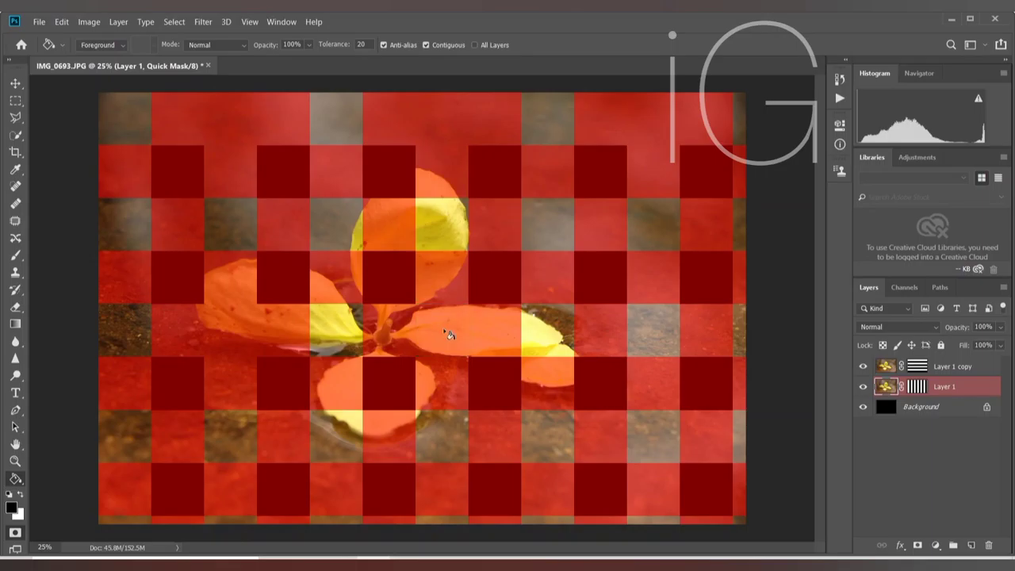
pyautogui.click(645, 333)
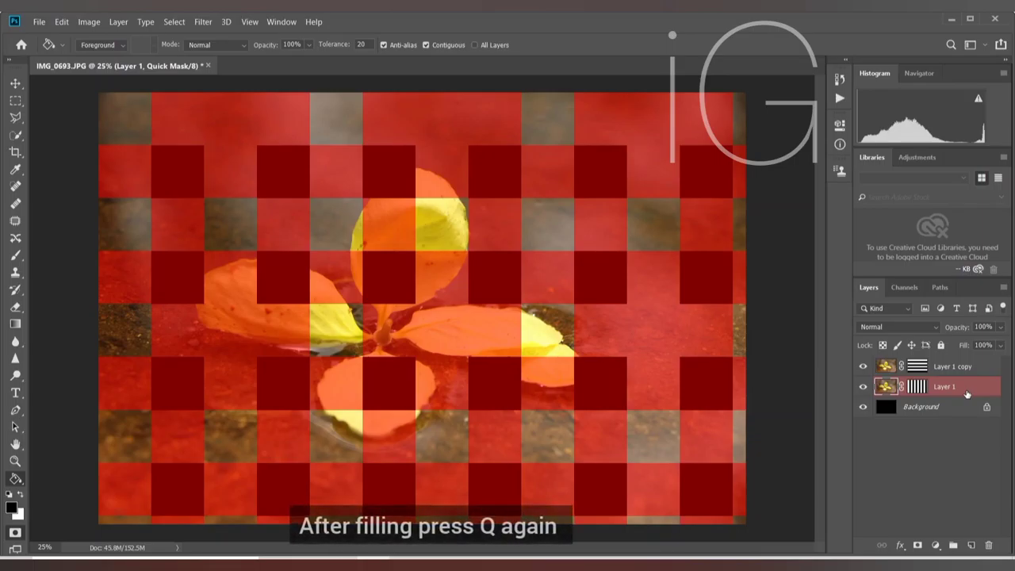
# Exit Quick Mask and copy the selected squares onto a new Layer 2
pyautogui.press('q')
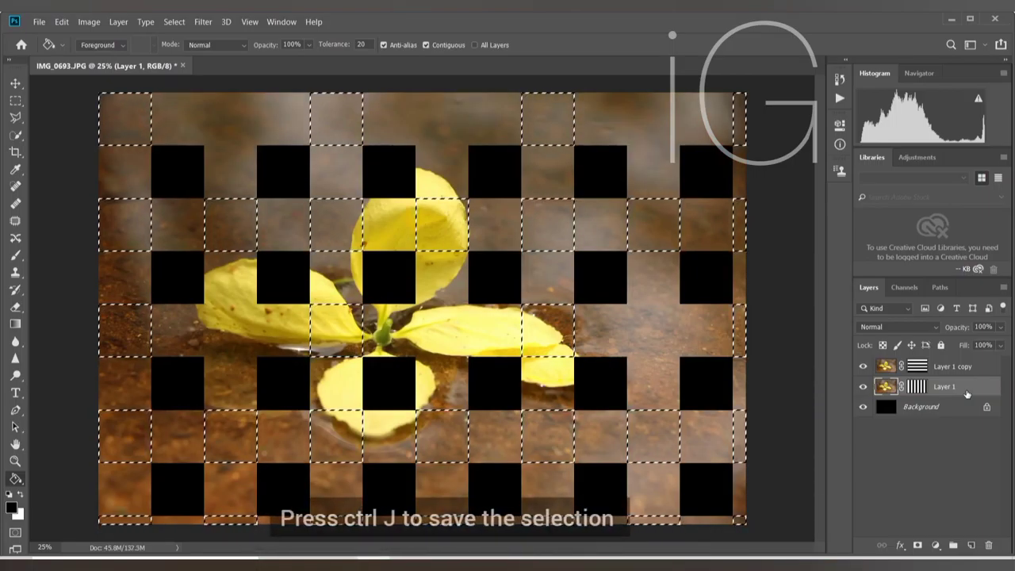
pyautogui.hotkey('ctrl', 'j')
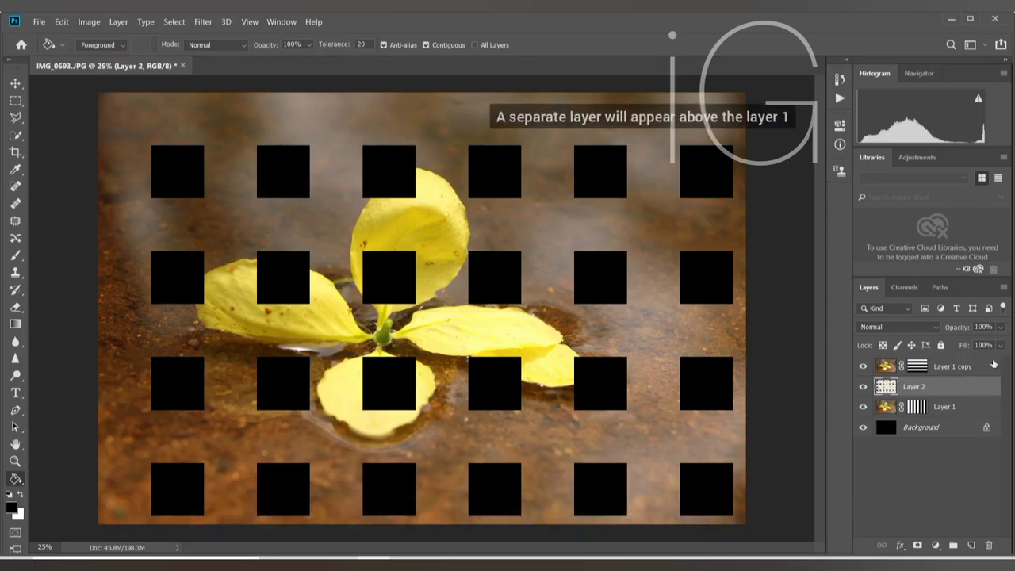
pyautogui.click(993, 364)
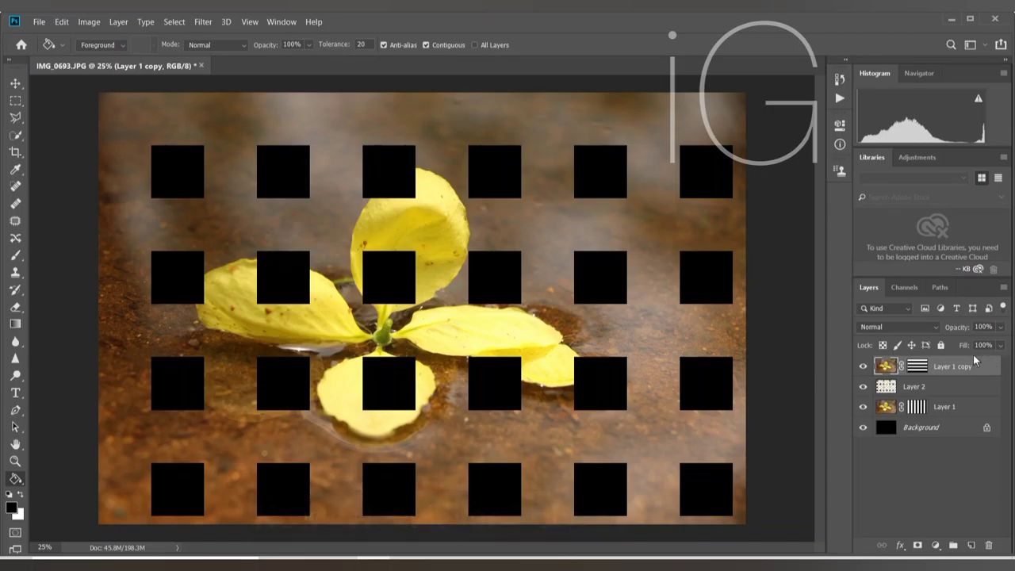
# Reload the Alpha 1 channel as a selection and display it as a Quick Mask
pyautogui.click(902, 291)
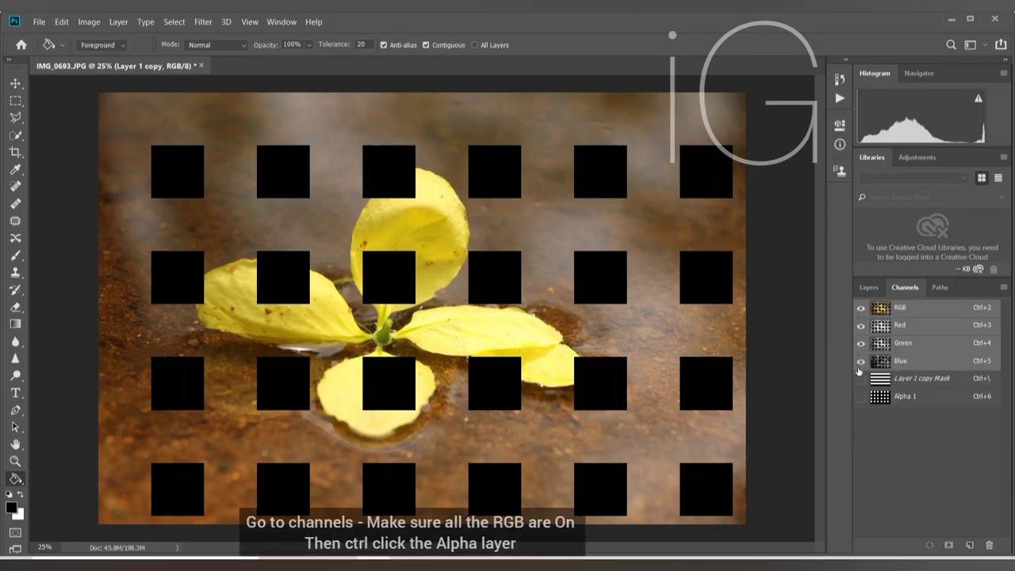
pyautogui.keyDown('ctrl'); pyautogui.click(948, 405); pyautogui.keyUp('ctrl')
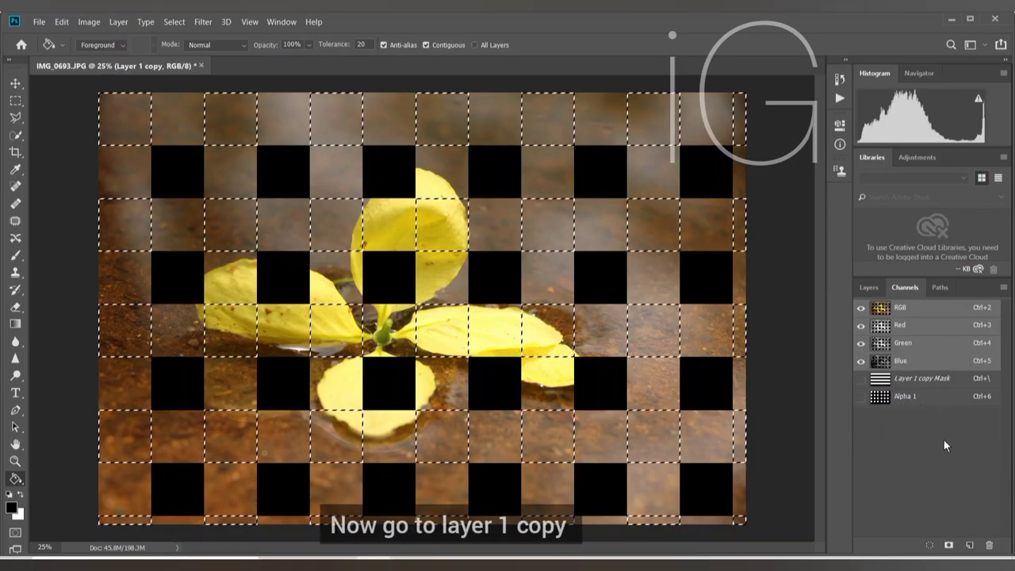
pyautogui.click(868, 289)
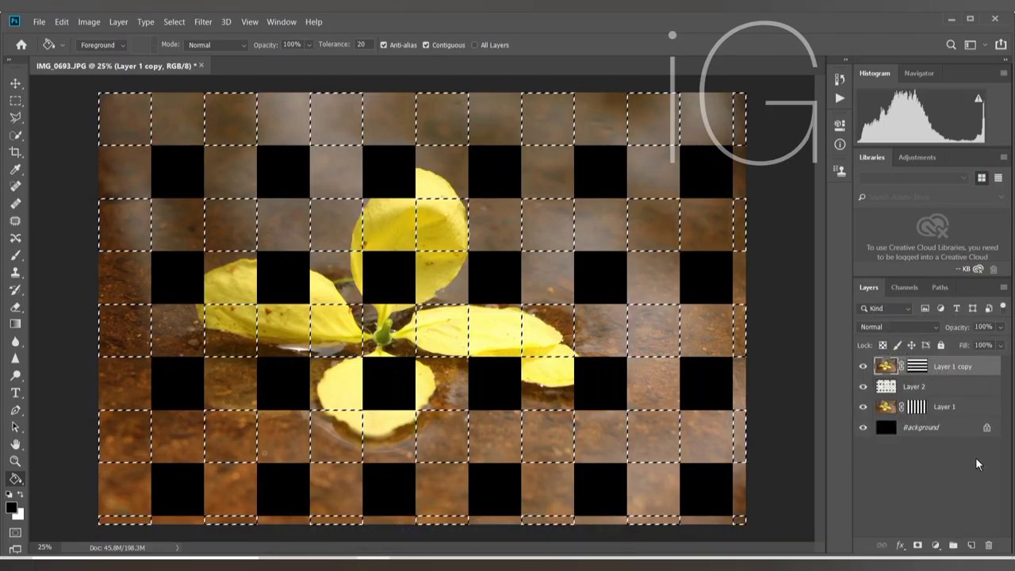
pyautogui.hotkey('ctrl', 'd')
pyautogui.press('q')
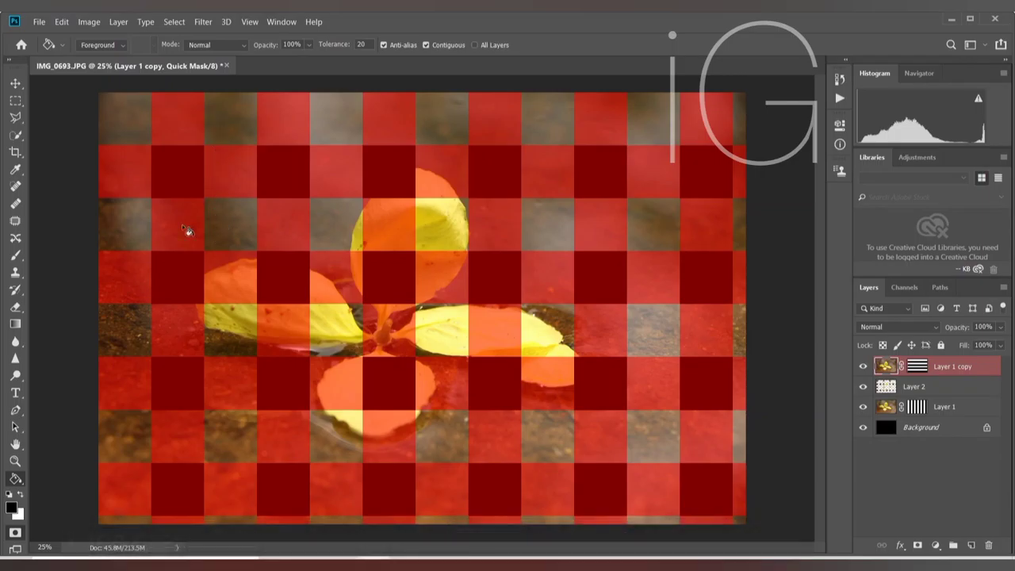
# Fill three middle-row brown cells red and zoom in to check the right edge
pyautogui.click(123, 227)
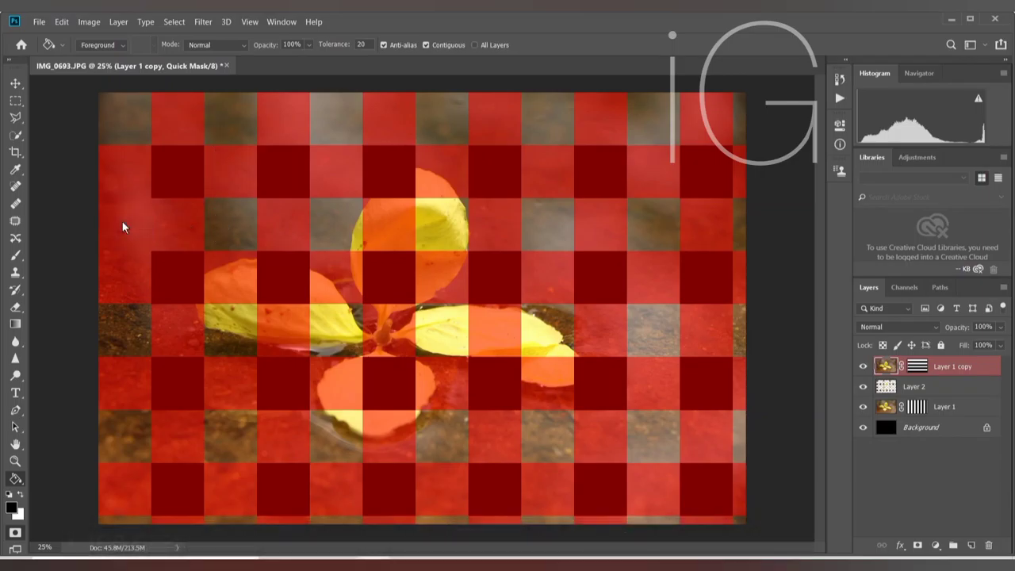
pyautogui.click(334, 221)
pyautogui.click(552, 231)
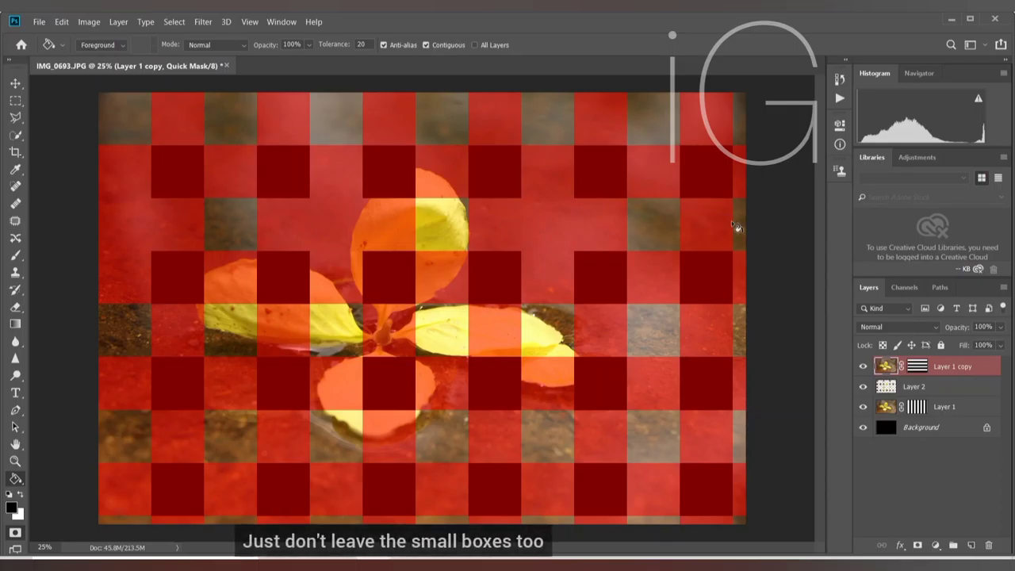
pyautogui.hotkey('ctrl', '+')
pyautogui.hotkey('ctrl', '+')
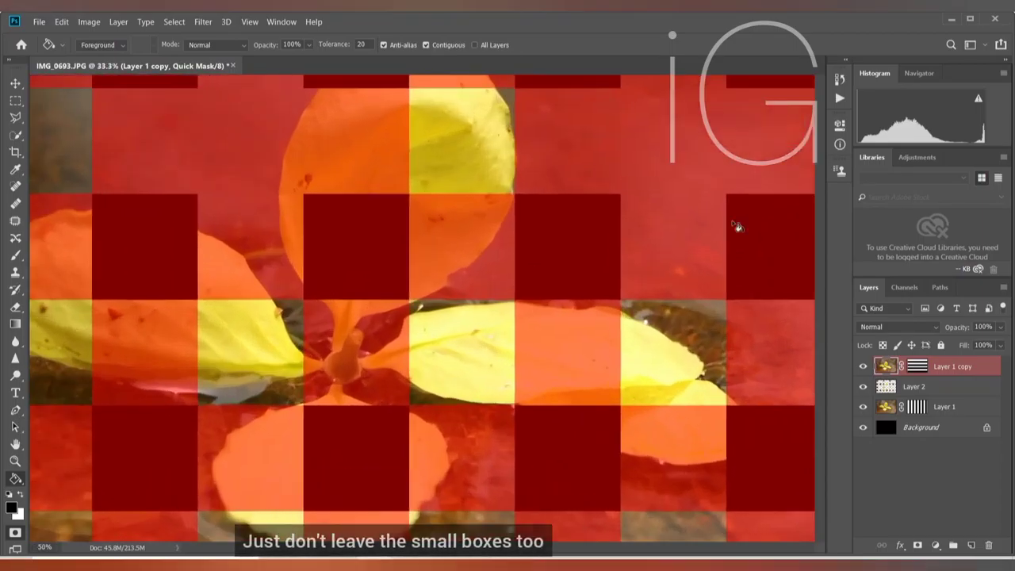
pyautogui.moveTo(737, 252); pyautogui.dragTo(220, 385)
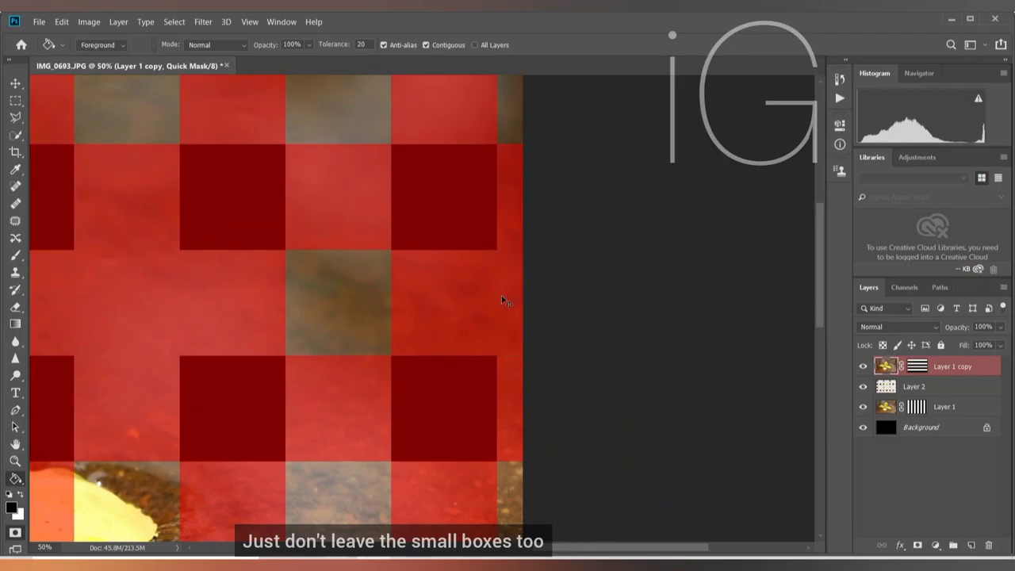
pyautogui.hotkey('ctrl', '-')
pyautogui.scroll(2, 484, 309)
pyautogui.hotkey('ctrl', '-')
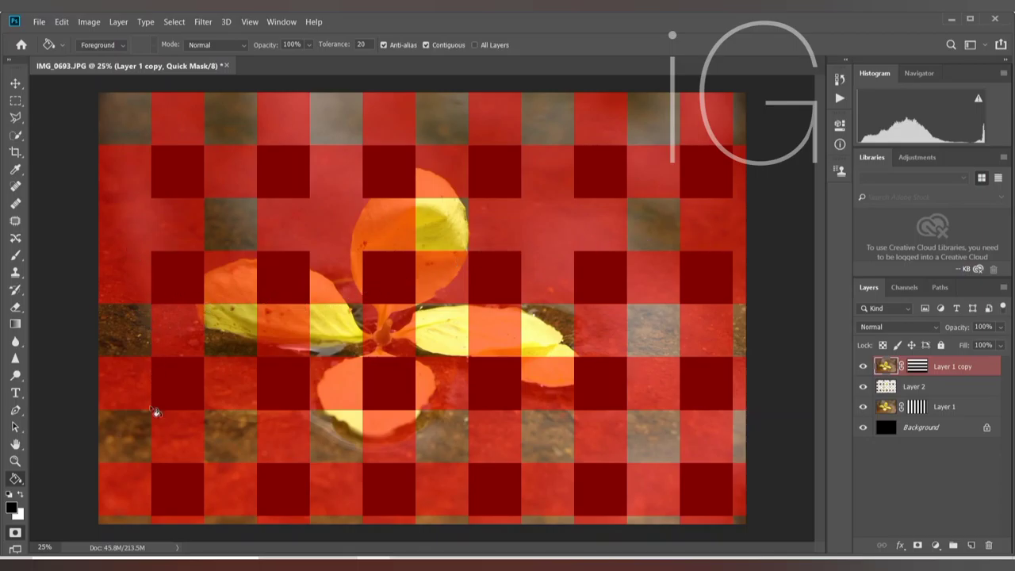
# Fill the bottom-row brown tiles, including the small right-edge tile, with red
pyautogui.click(325, 440)
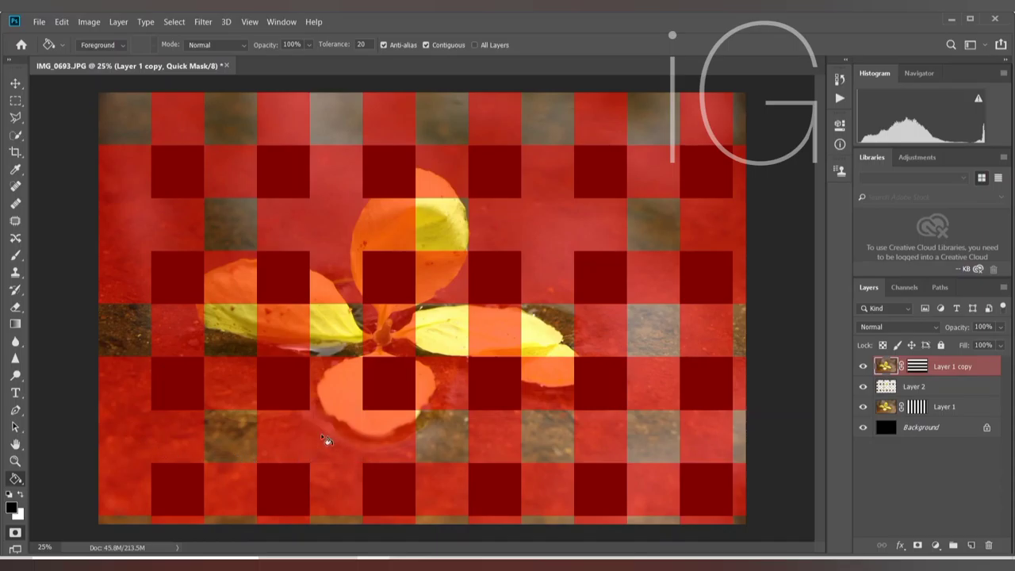
pyautogui.click(539, 442)
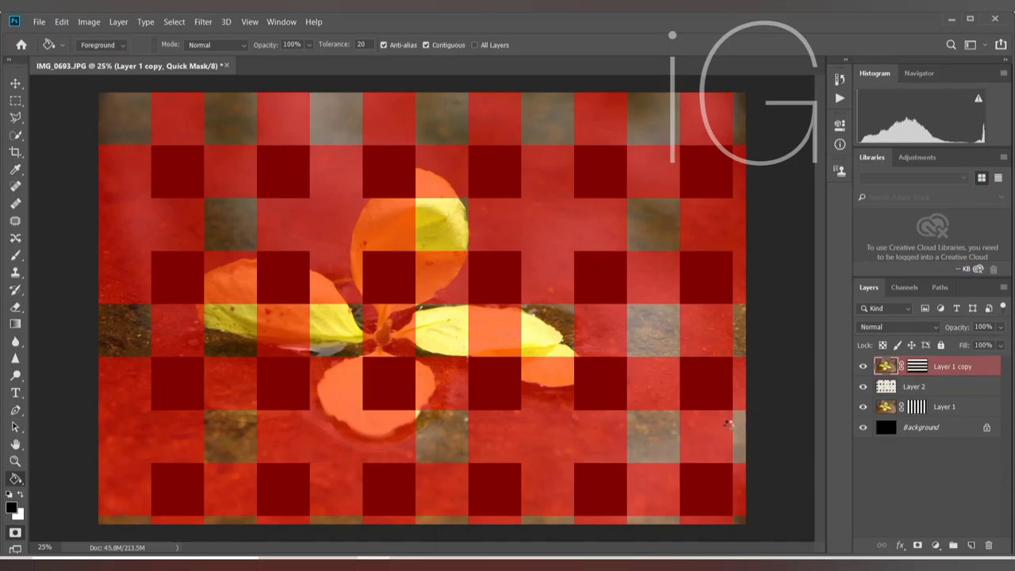
pyautogui.hotkey('ctrl', '+')
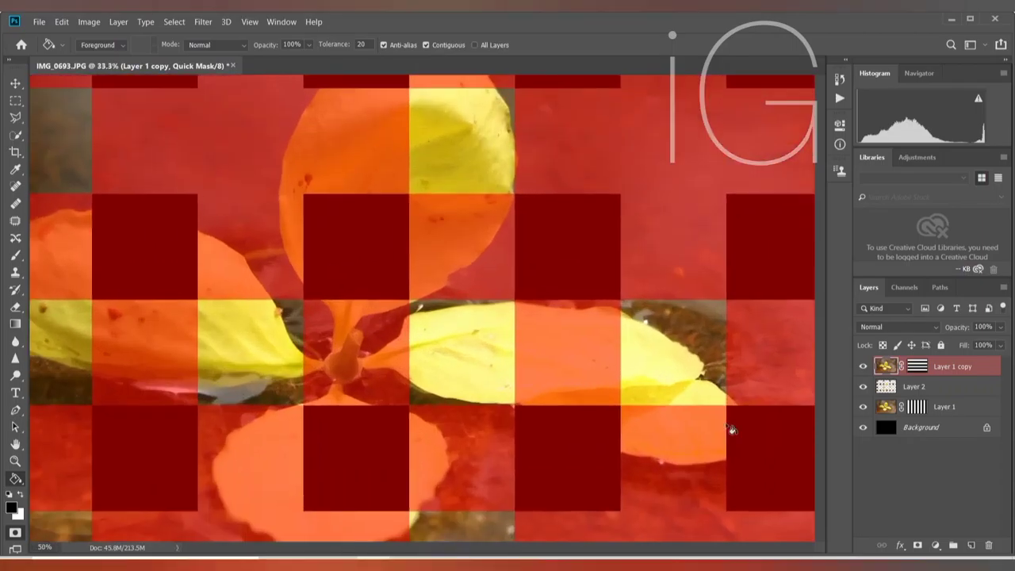
pyautogui.moveTo(376, 345)
pyautogui.mouseDown()
pyautogui.moveTo(239, 325)
pyautogui.moveTo(92, 274)
pyautogui.mouseUp()
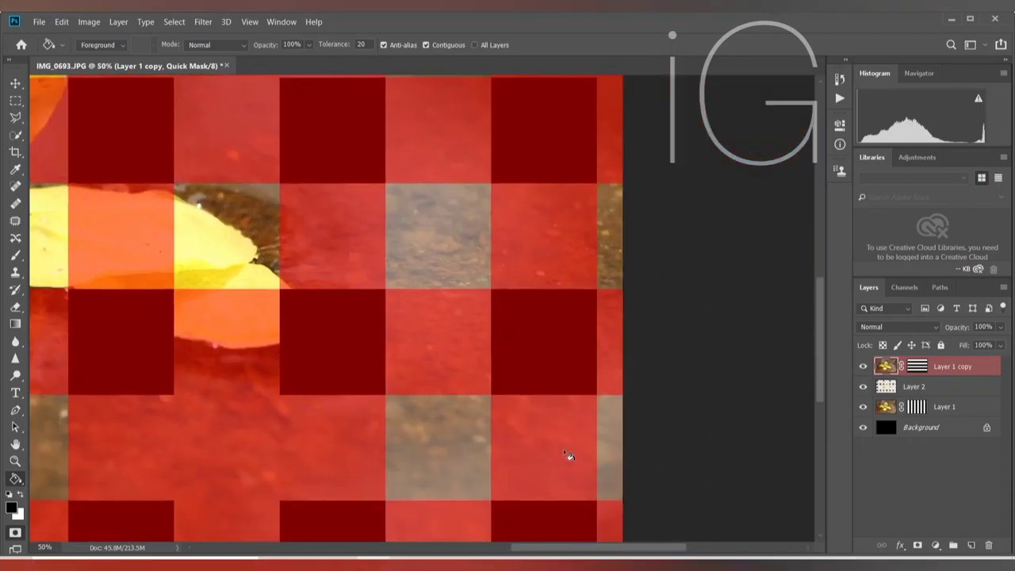
pyautogui.click(606, 444)
pyautogui.hotkey('ctrl', '-')
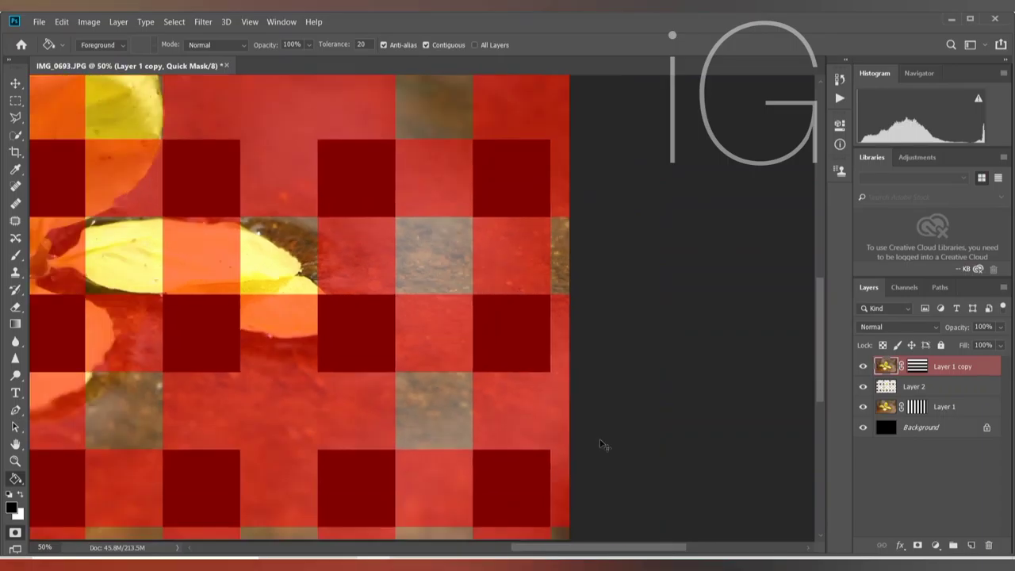
pyautogui.hotkey('ctrl', '-')
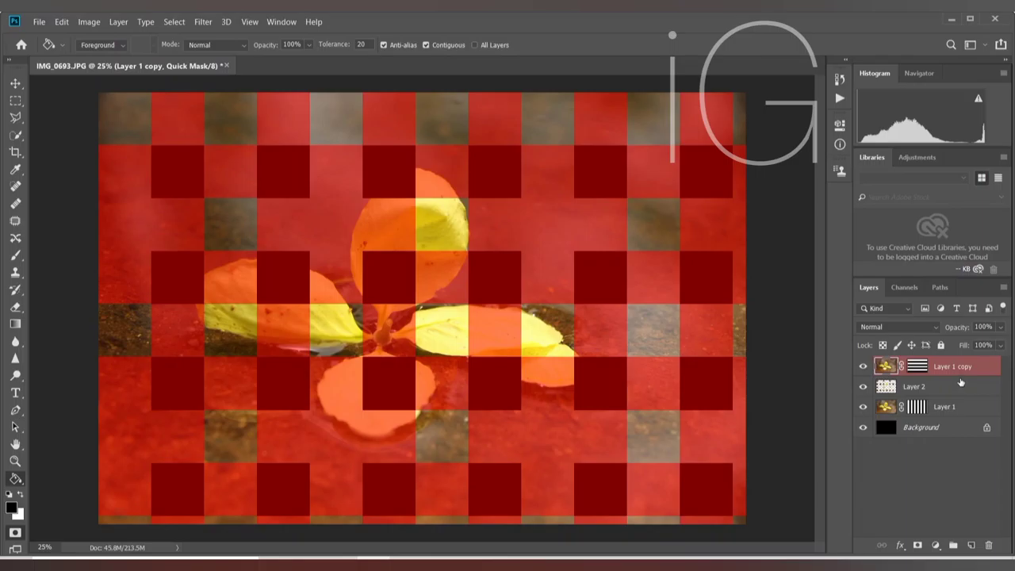
# Convert the Quick Mask into a selection and copy the checker squares onto a new Layer 3
pyautogui.press('q')
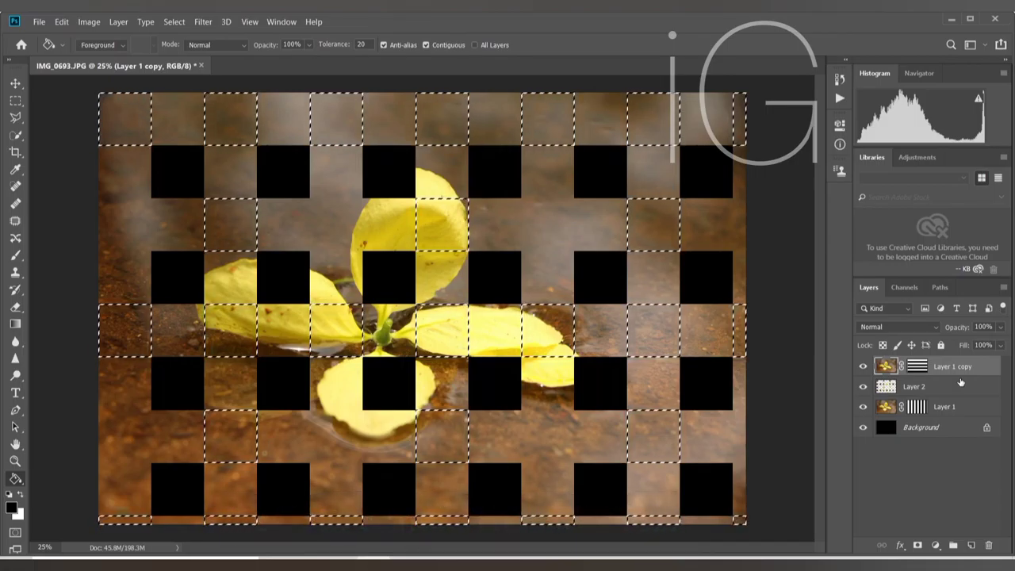
pyautogui.hotkey('ctrl', 'j')
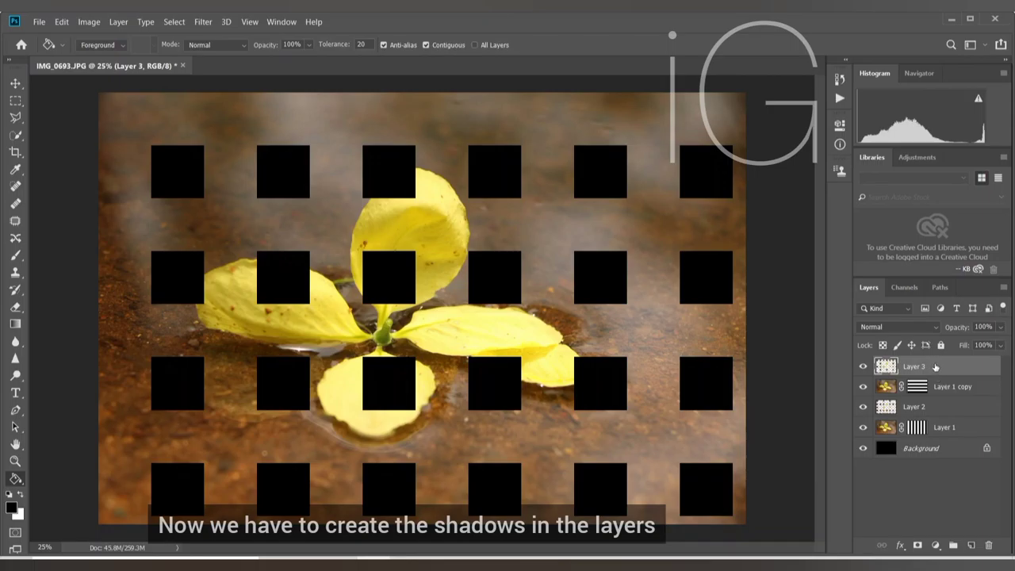
# Clip Layer 2 to Layer 1 and Layer 3 to Layer 1 copy
pyautogui.click(938, 410)
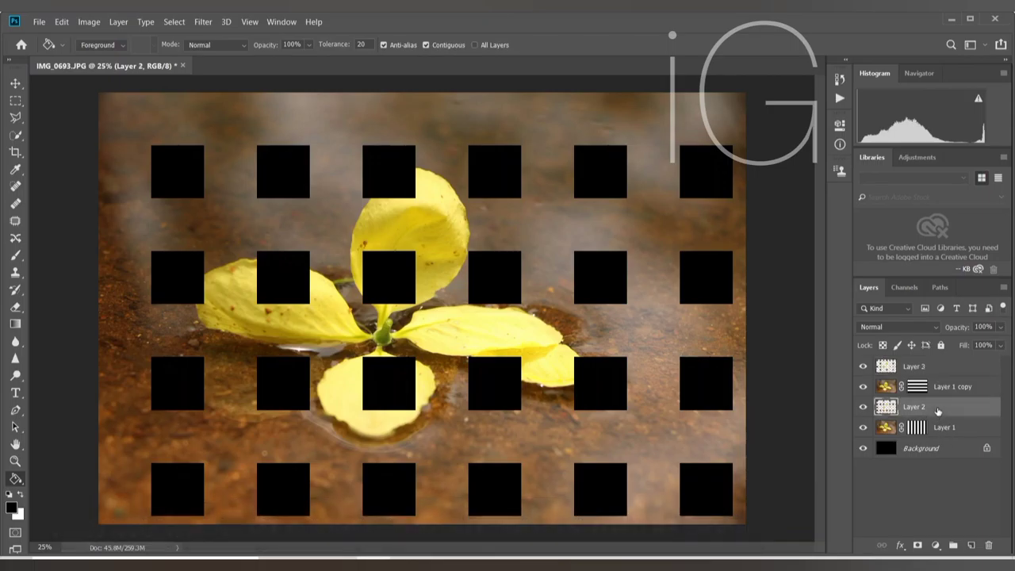
pyautogui.rightClick(939, 409)
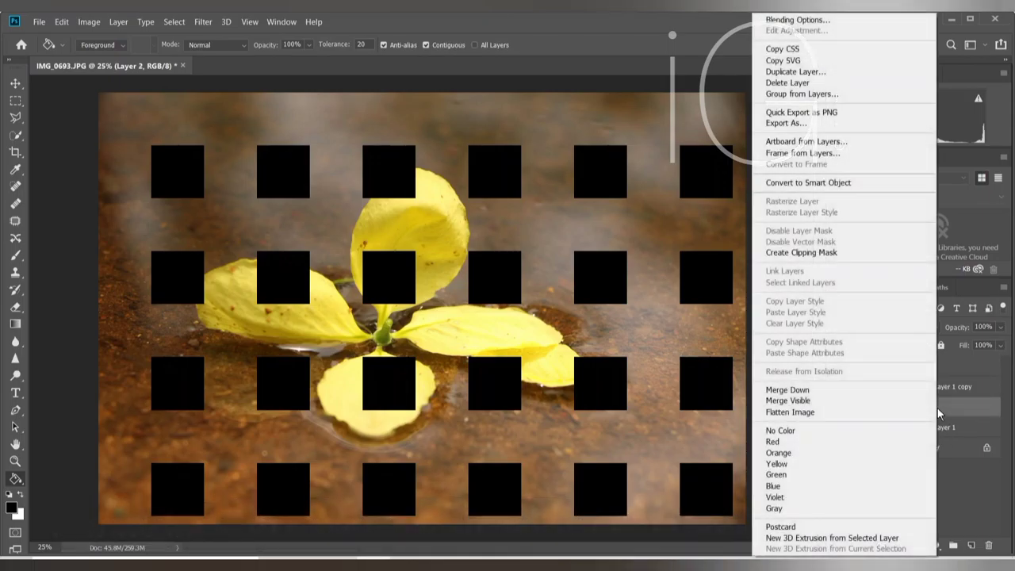
pyautogui.click(803, 253)
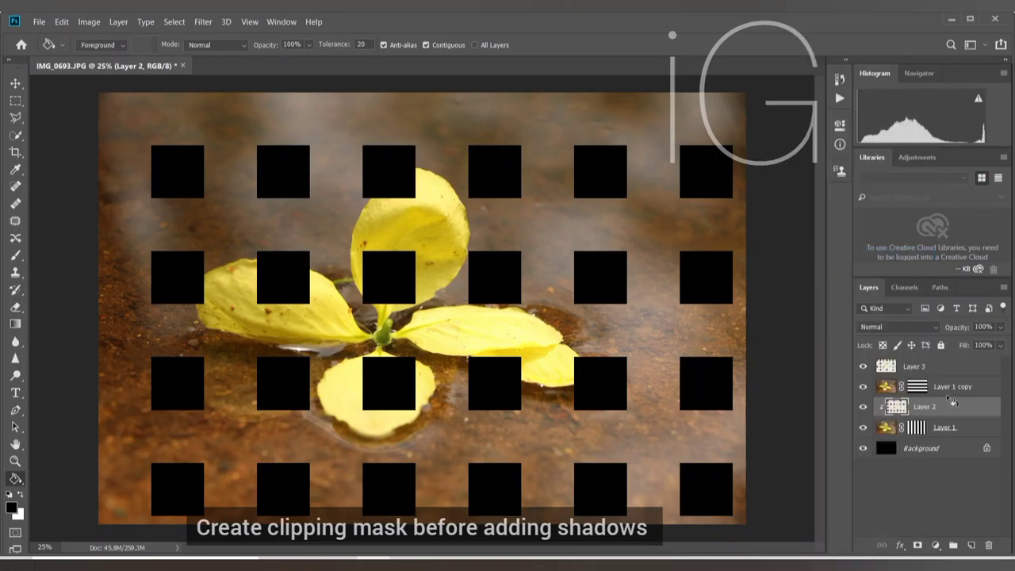
pyautogui.click(939, 368)
pyautogui.rightClick(941, 370)
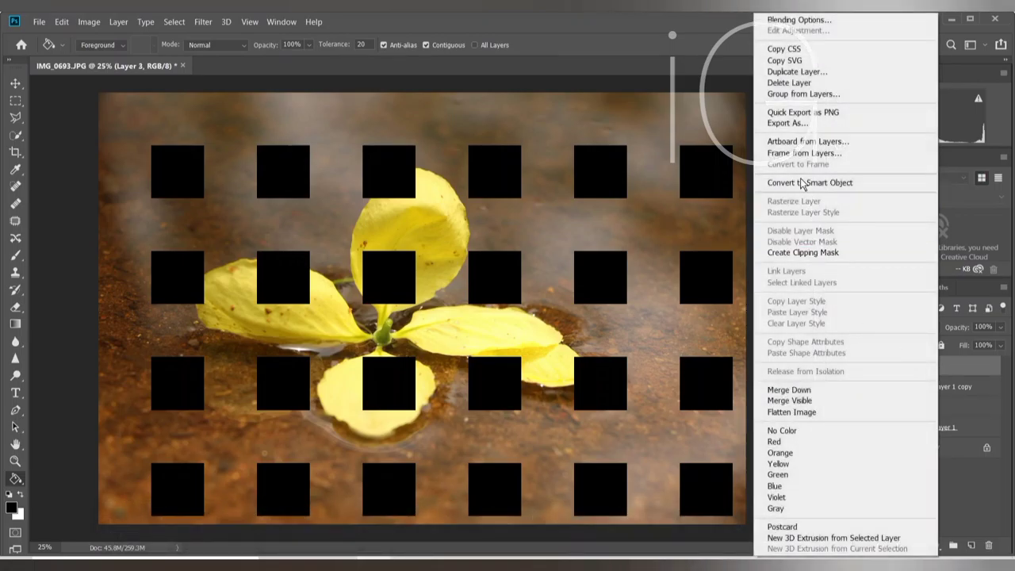
pyautogui.click(803, 253)
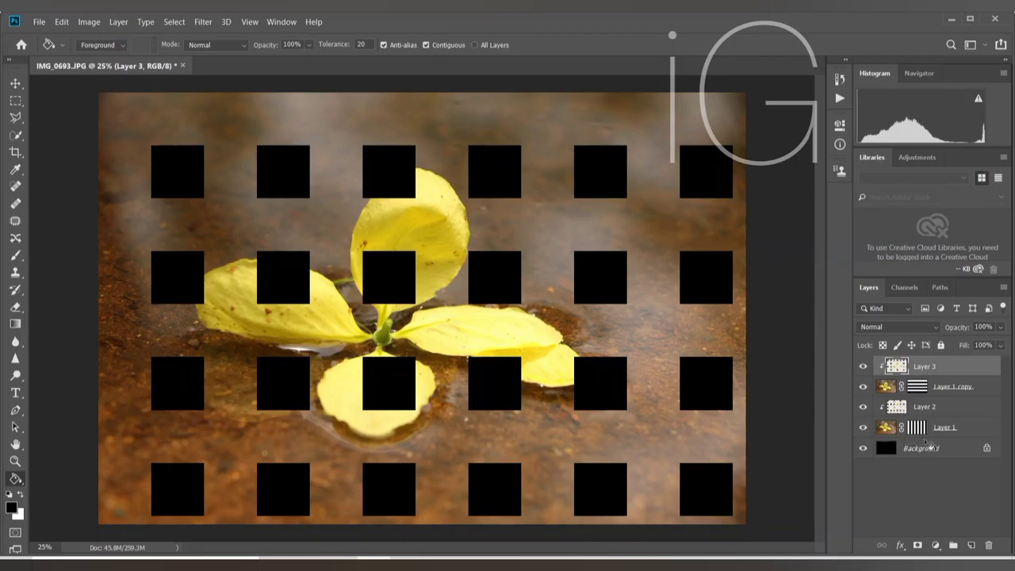
# Open the Blending Options layer style dialog for Layer 2
pyautogui.click(962, 411)
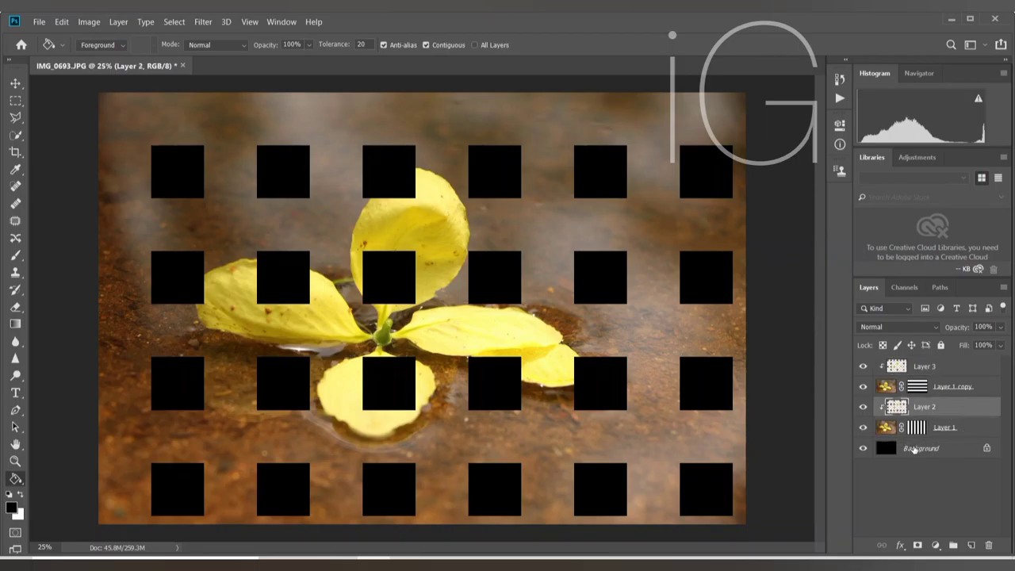
pyautogui.click(900, 547)
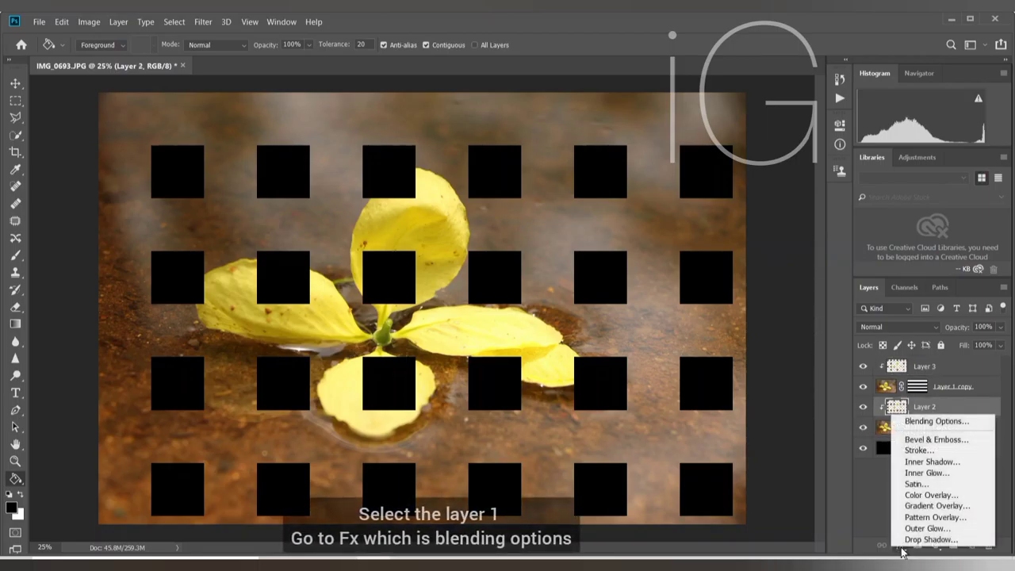
pyautogui.click(907, 422)
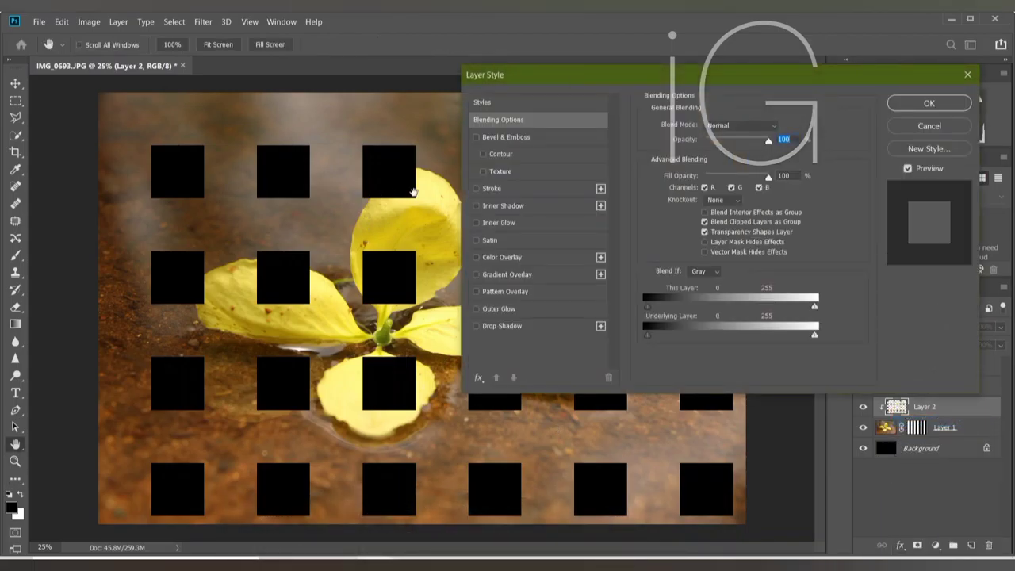
# Add an Outer Glow to Layer 2 with 50% opacity and Multiply blend mode
pyautogui.click(476, 310)
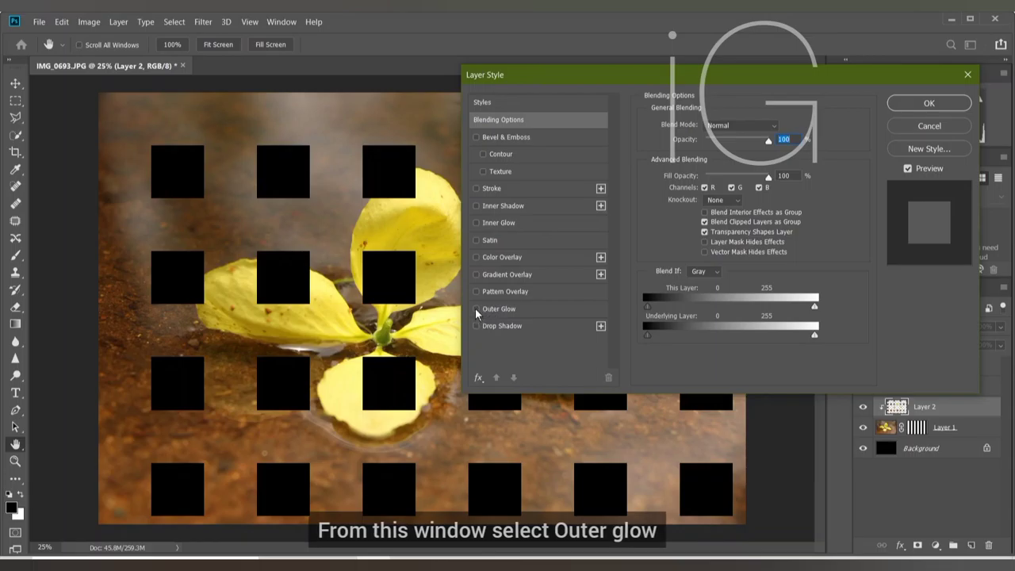
pyautogui.click(526, 310)
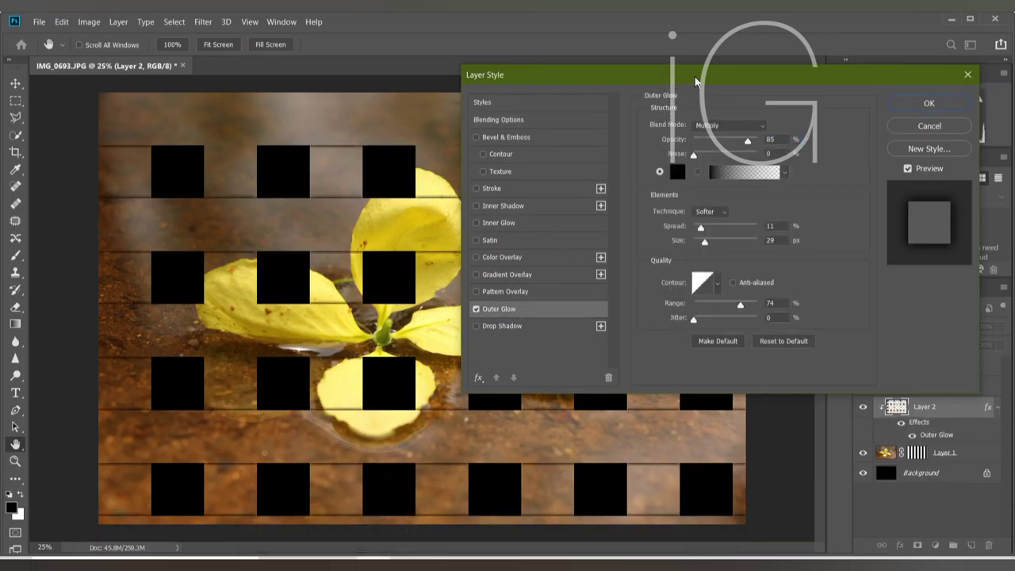
pyautogui.moveTo(695, 81); pyautogui.dragTo(754, 71)
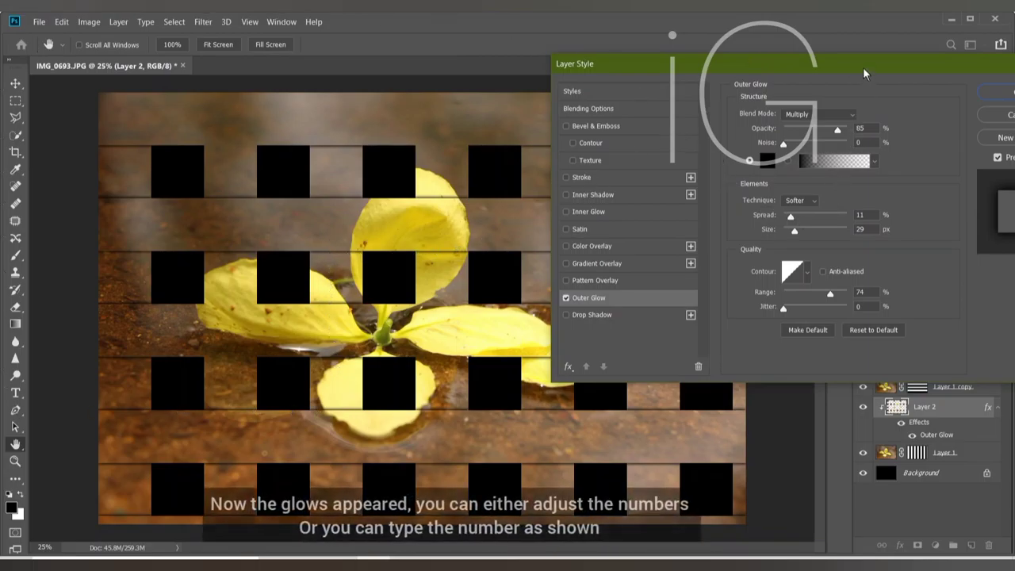
pyautogui.moveTo(863, 65); pyautogui.dragTo(832, 71)
pyautogui.doubleClick(827, 135)
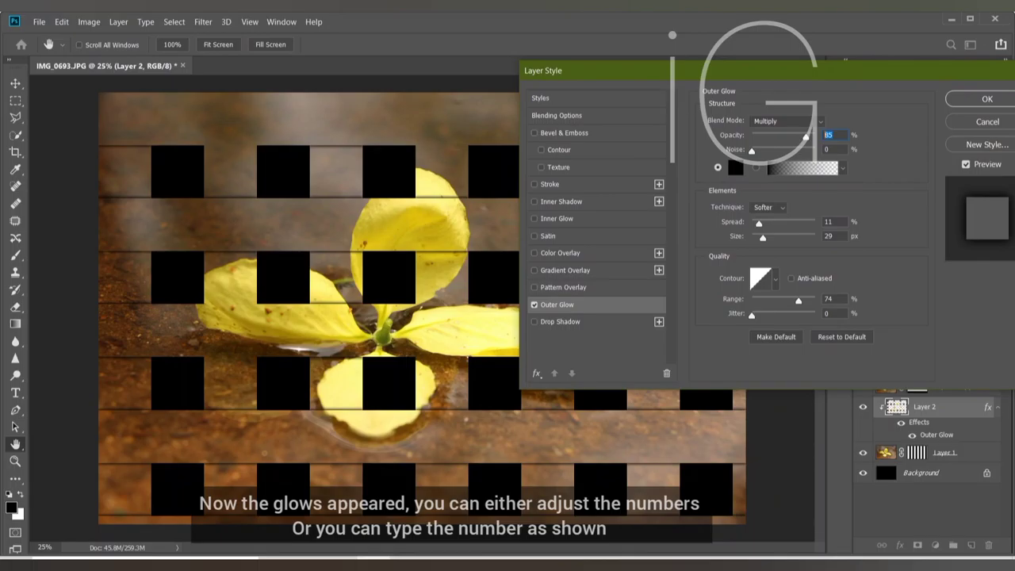
pyautogui.write('50')
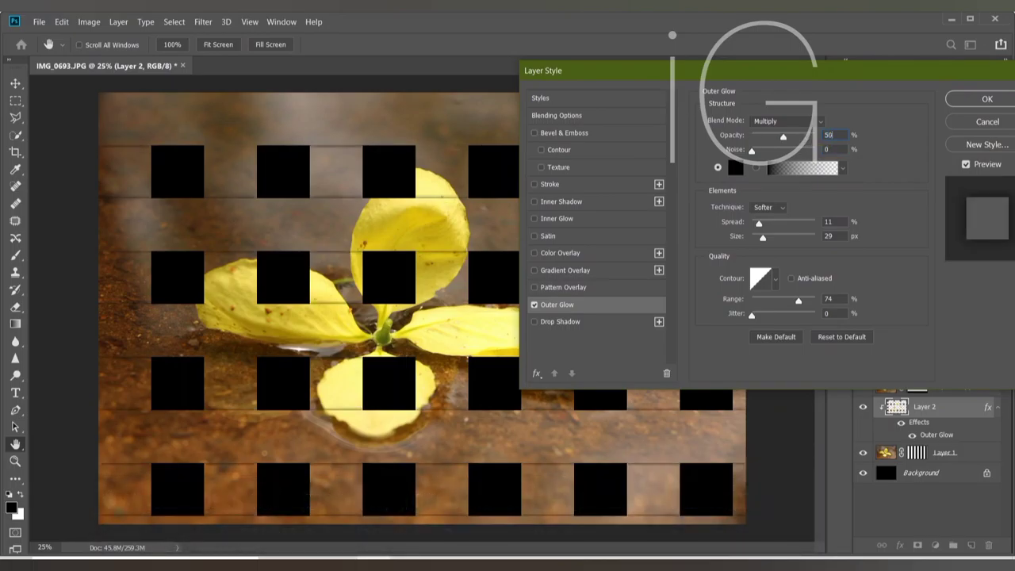
pyautogui.click(763, 123)
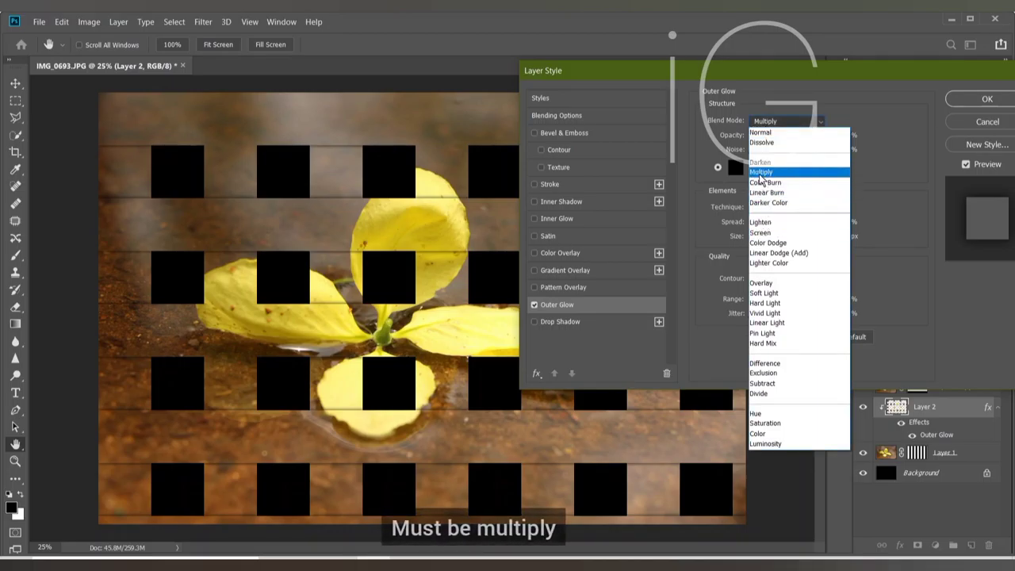
pyautogui.click(763, 172)
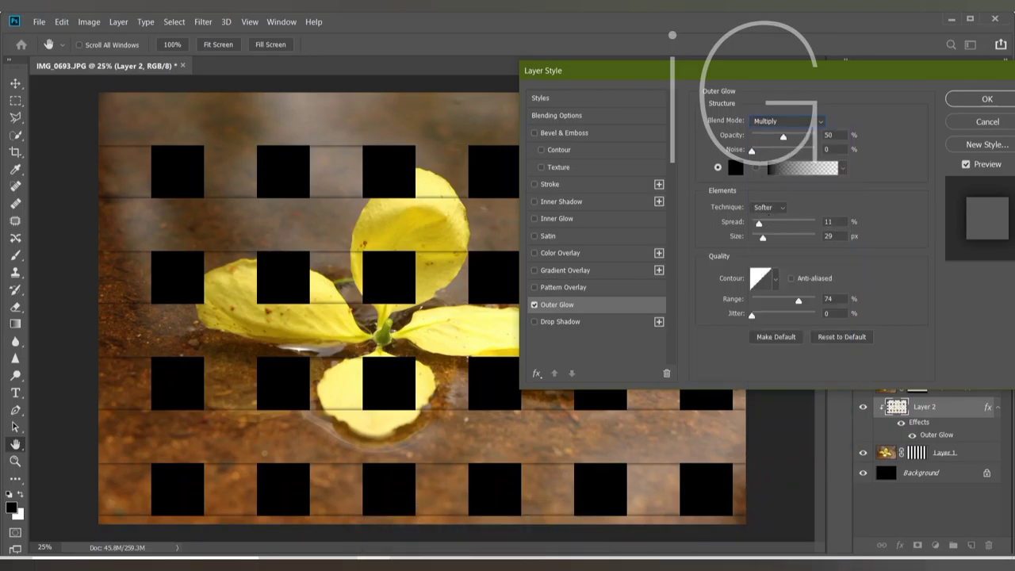
# Set the glow to 161 px Softer, Range 50% and Jitter 10%, then confirm
pyautogui.moveTo(762, 243); pyautogui.dragTo(787, 252)
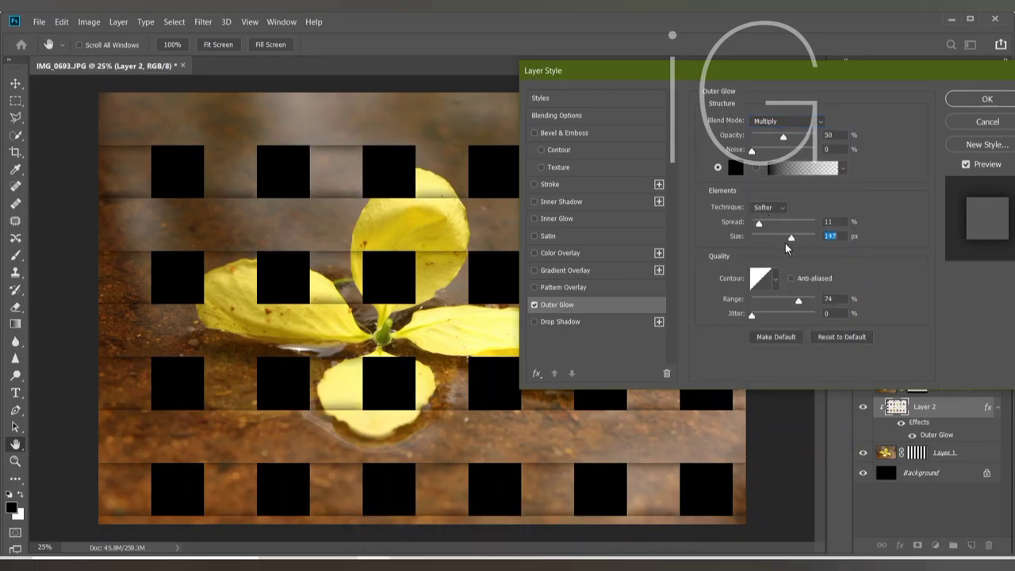
pyautogui.moveTo(789, 253)
pyautogui.mouseDown()
pyautogui.moveTo(809, 253)
pyautogui.moveTo(794, 254)
pyautogui.moveTo(787, 228)
pyautogui.moveTo(757, 227)
pyautogui.mouseUp()
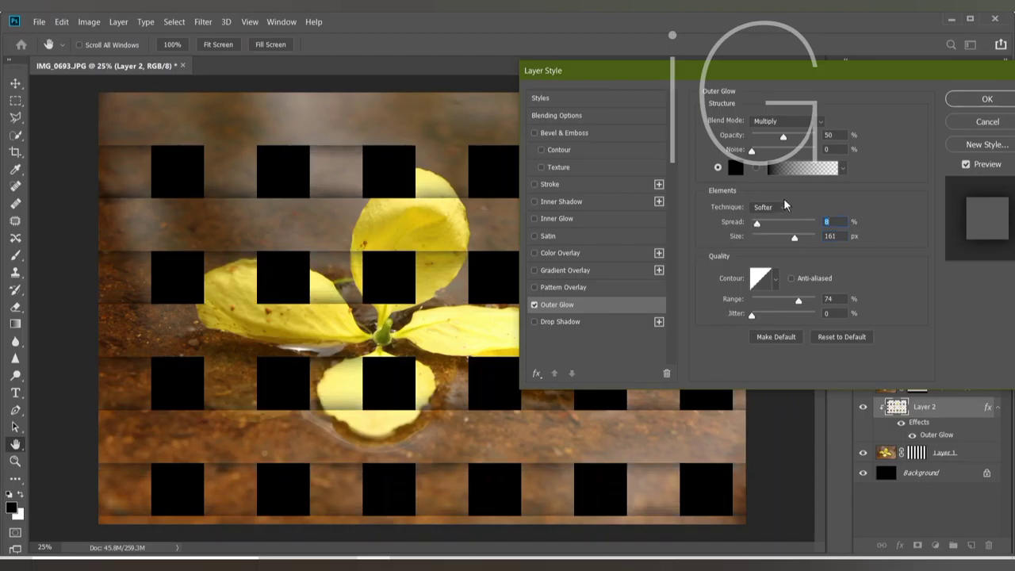
pyautogui.click(766, 208)
pyautogui.click(768, 208)
pyautogui.moveTo(798, 301)
pyautogui.mouseDown()
pyautogui.moveTo(765, 303)
pyautogui.moveTo(797, 303)
pyautogui.moveTo(755, 314)
pyautogui.mouseUp()
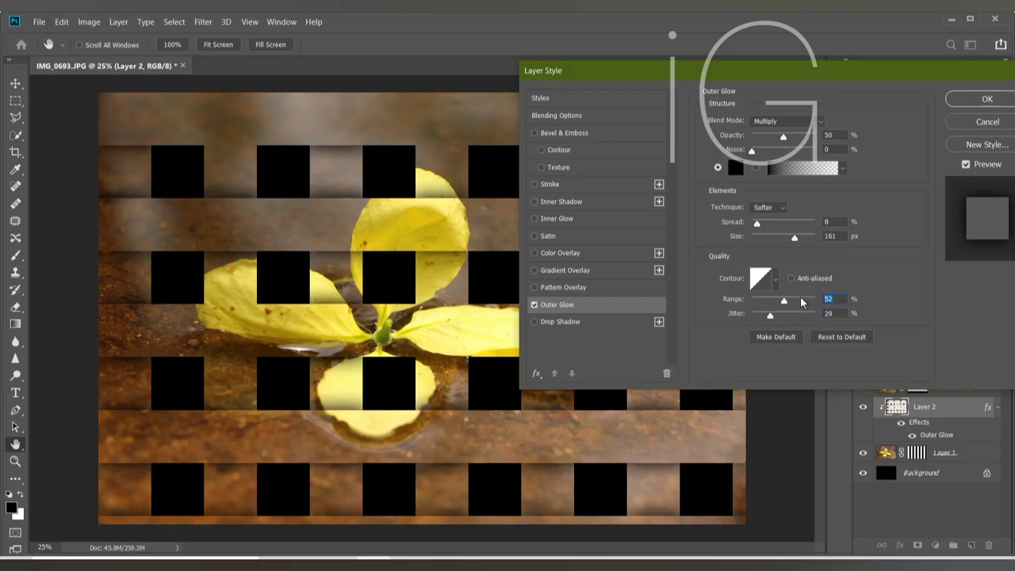
pyautogui.write('50')
pyautogui.moveTo(769, 318)
pyautogui.mouseDown()
pyautogui.moveTo(757, 317)
pyautogui.moveTo(765, 322)
pyautogui.mouseUp()
pyautogui.write('0')
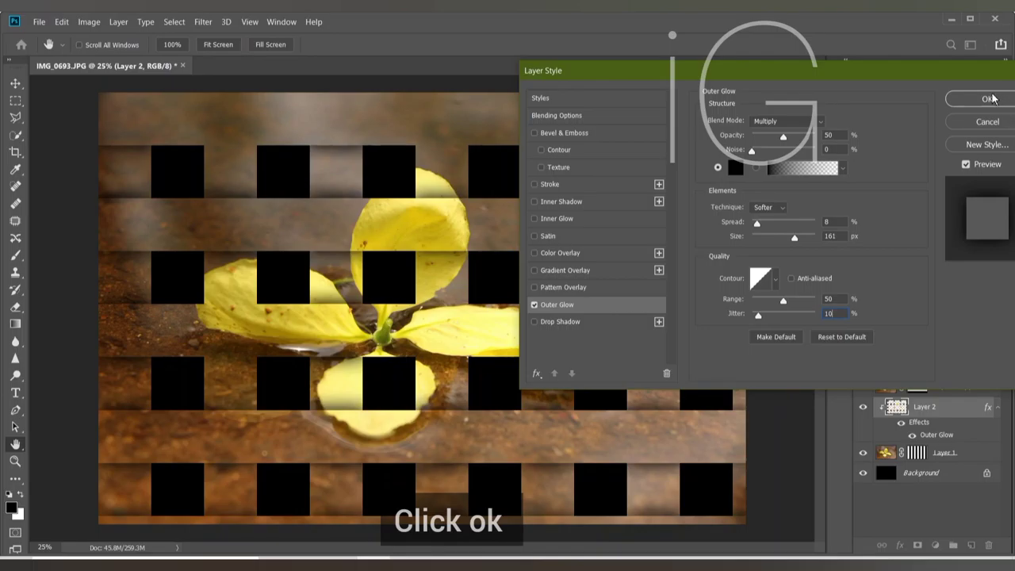
pyautogui.click(992, 99)
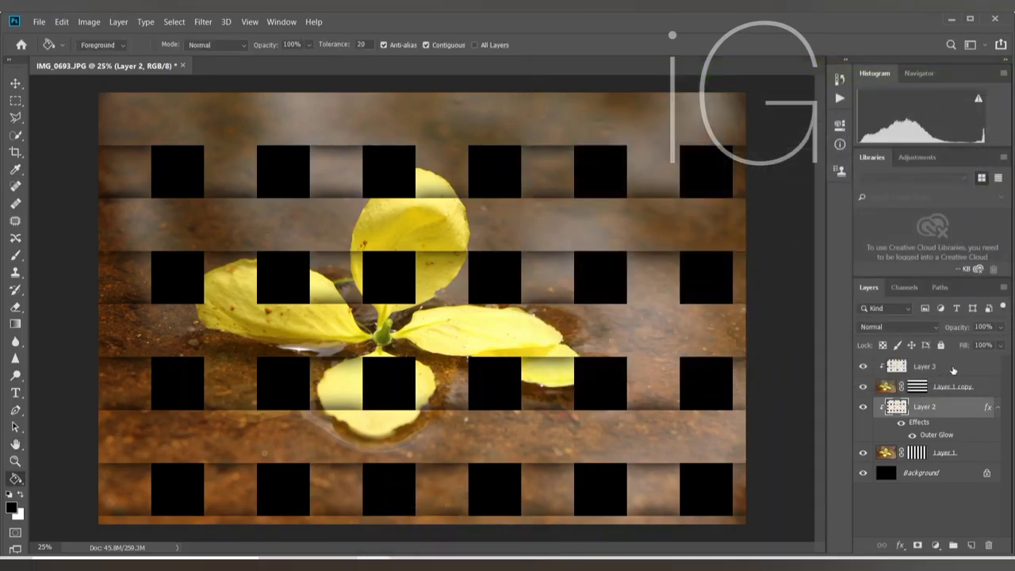
# Give Layer 3 the same Multiply Outer Glow from the fx menu
pyautogui.click(957, 371)
pyautogui.click(901, 547)
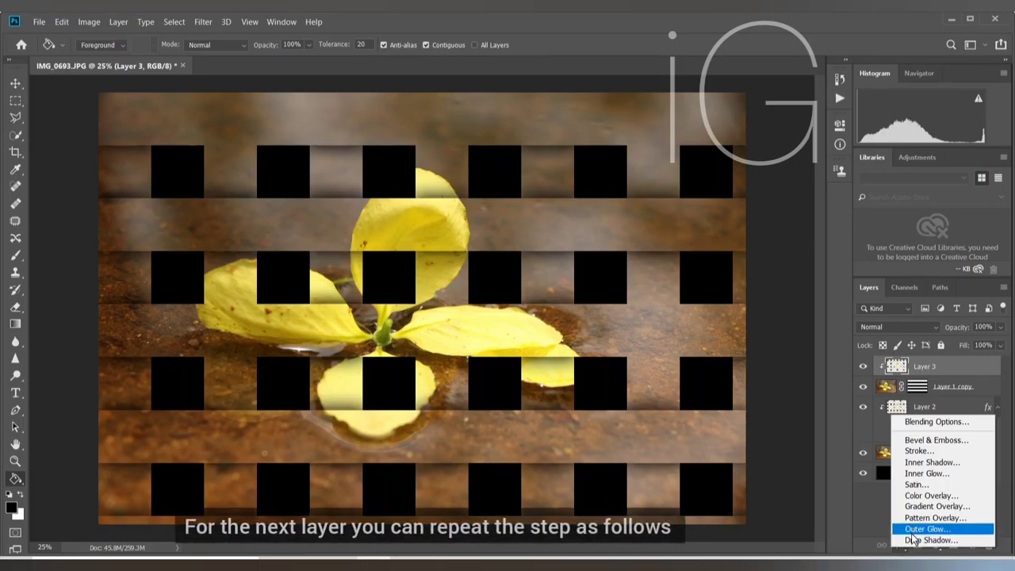
pyautogui.click(914, 530)
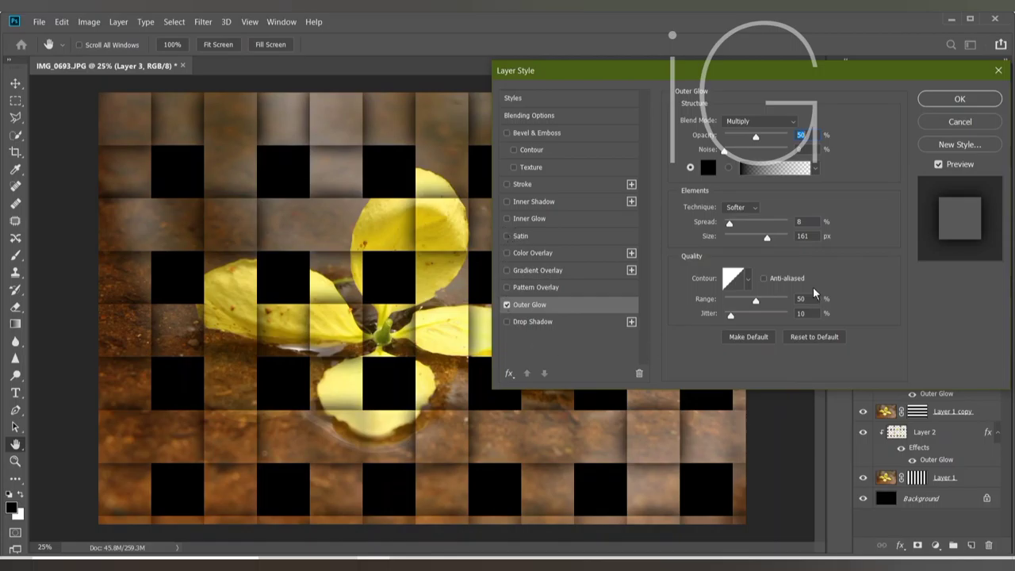
pyautogui.click(952, 101)
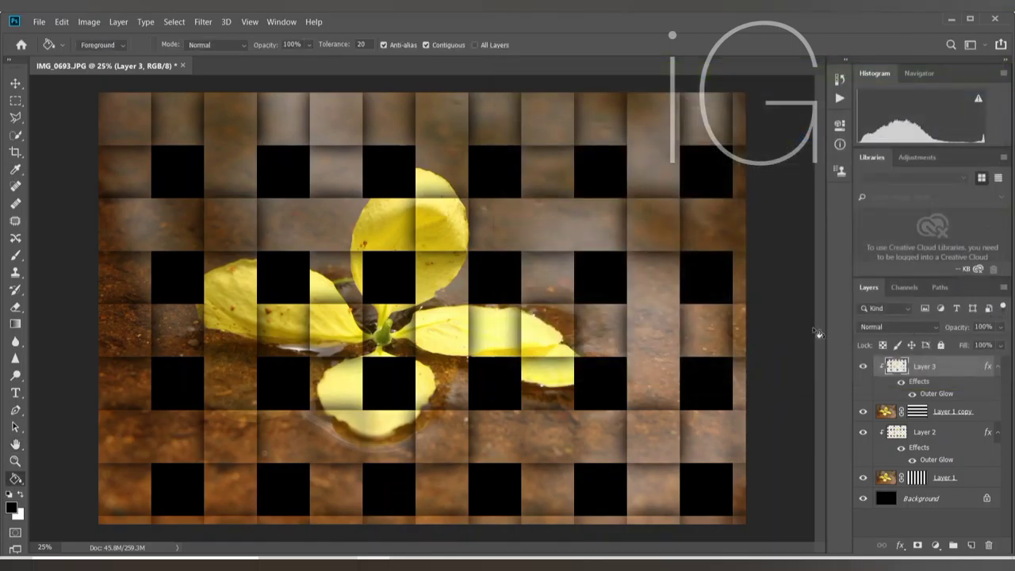
# Unlock the Background as Layer 0, then zoom in on the petal strips and fit the screen
pyautogui.click(987, 498)
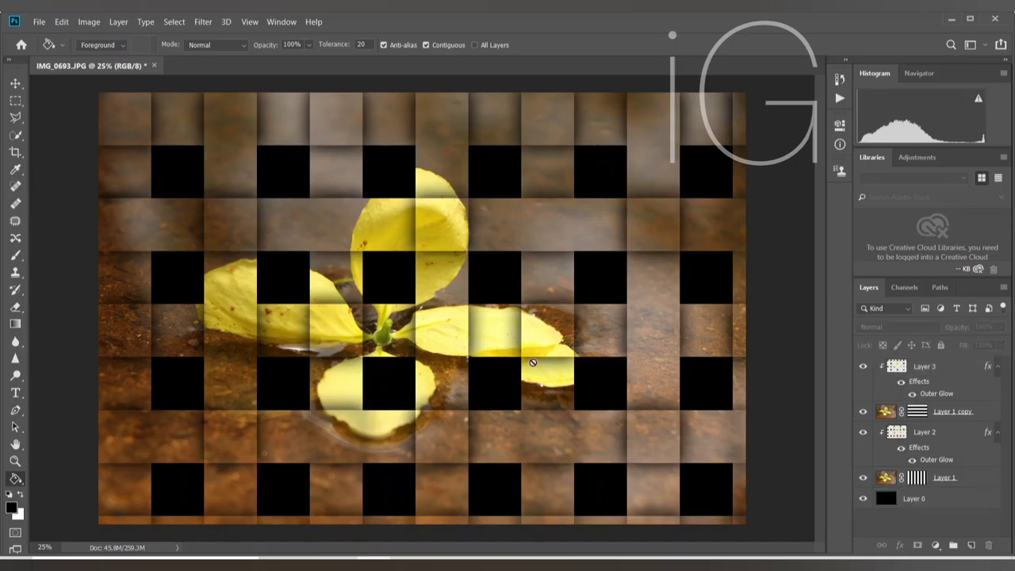
pyautogui.press('v')
pyautogui.press('z')
pyautogui.moveTo(388, 272); pyautogui.dragTo(421, 272)
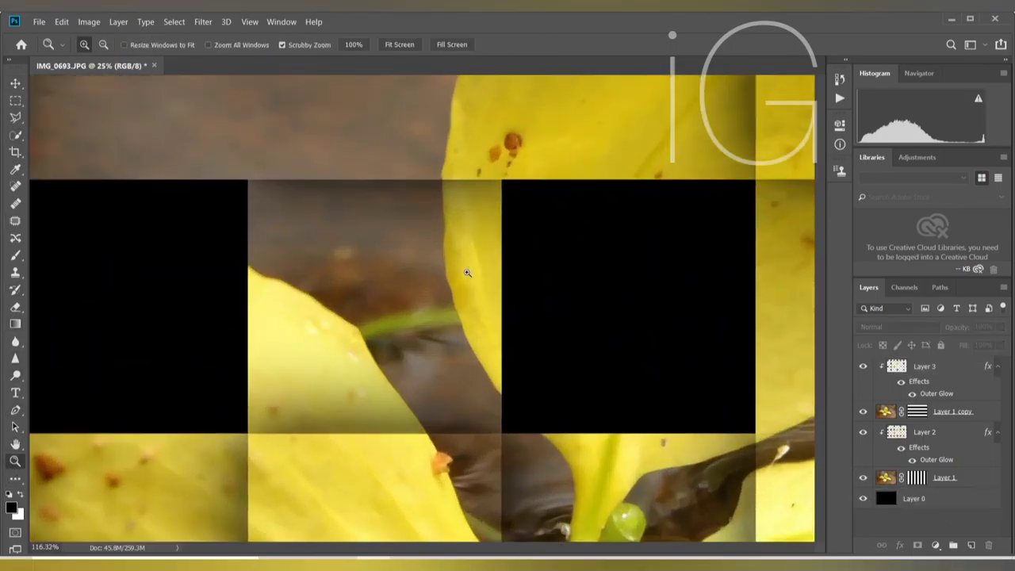
pyautogui.click(400, 44)
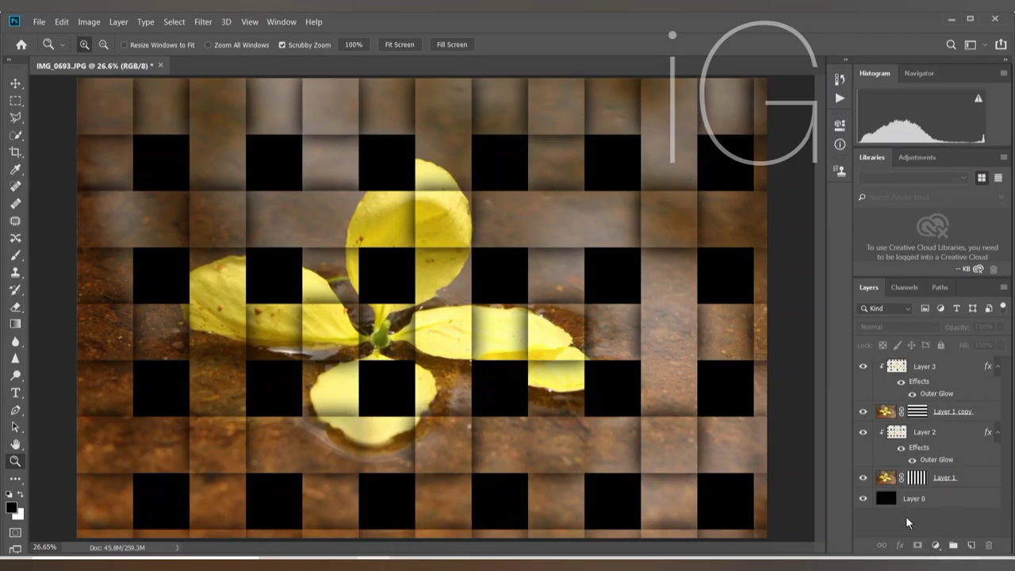
# Stamp all visible layers into a merged Layer 4, briefly hiding and reshowing the lower layers
pyautogui.hotkey('ctrl', 'shift', 'alt', 'e')
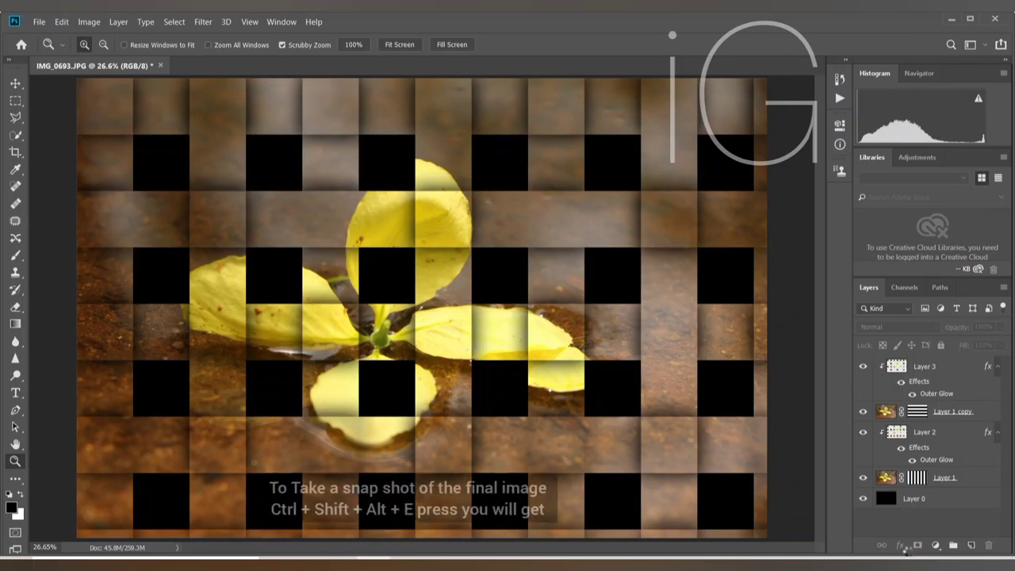
pyautogui.hotkey('ctrl', 'shift', 'alt', 'e')
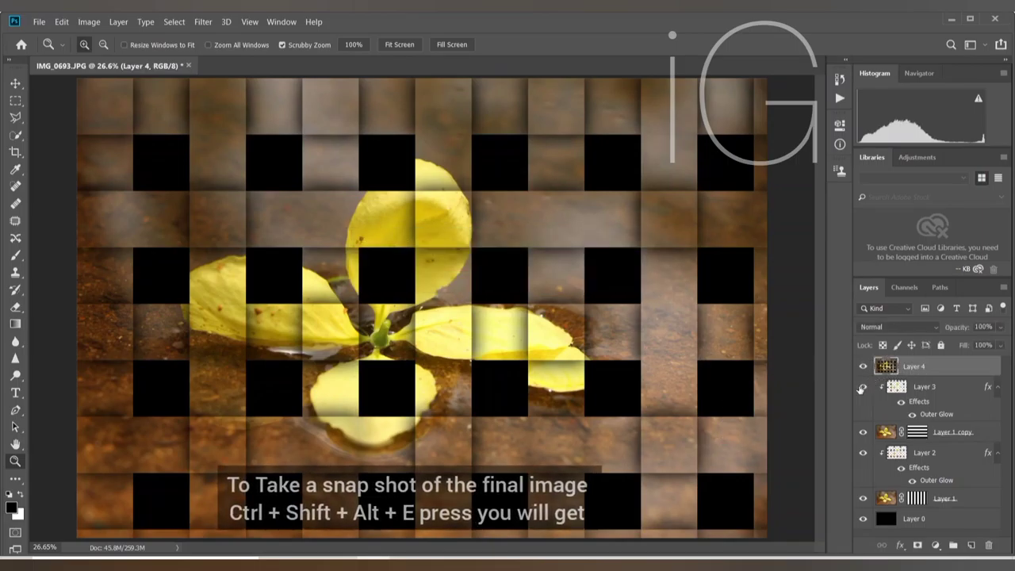
pyautogui.moveTo(863, 387); pyautogui.dragTo(863, 523)
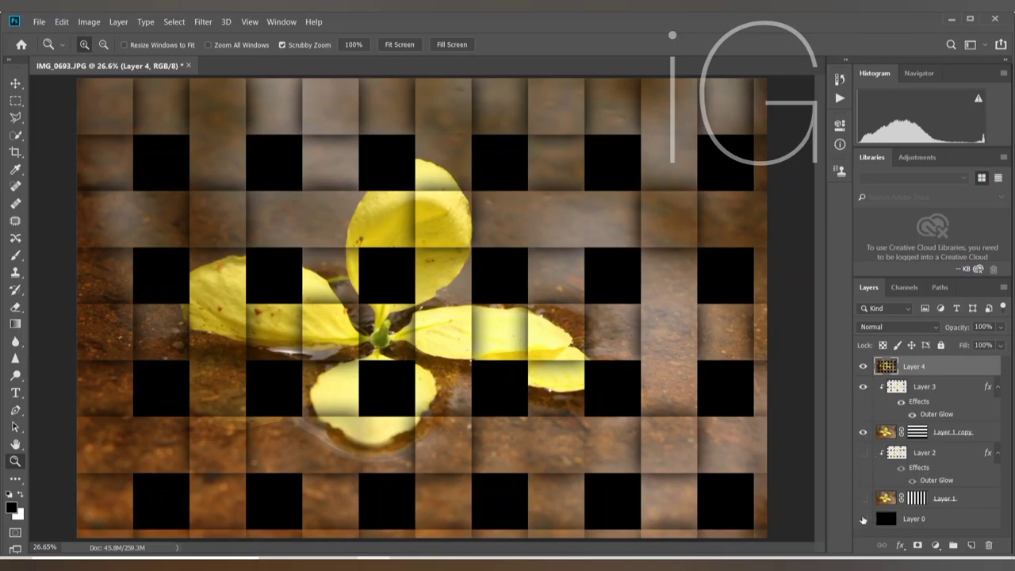
pyautogui.moveTo(864, 454); pyautogui.dragTo(864, 499)
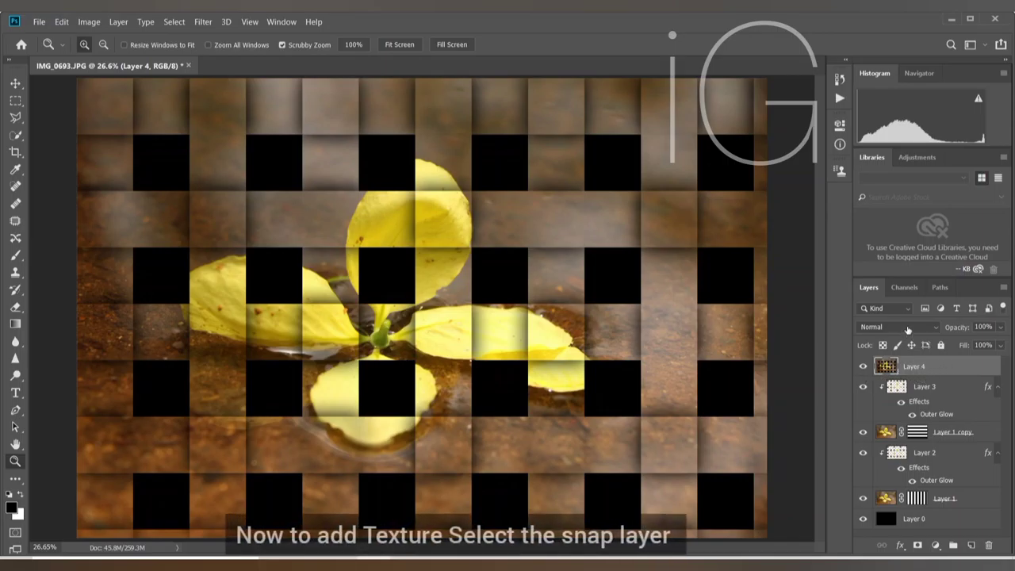
pyautogui.click(205, 24)
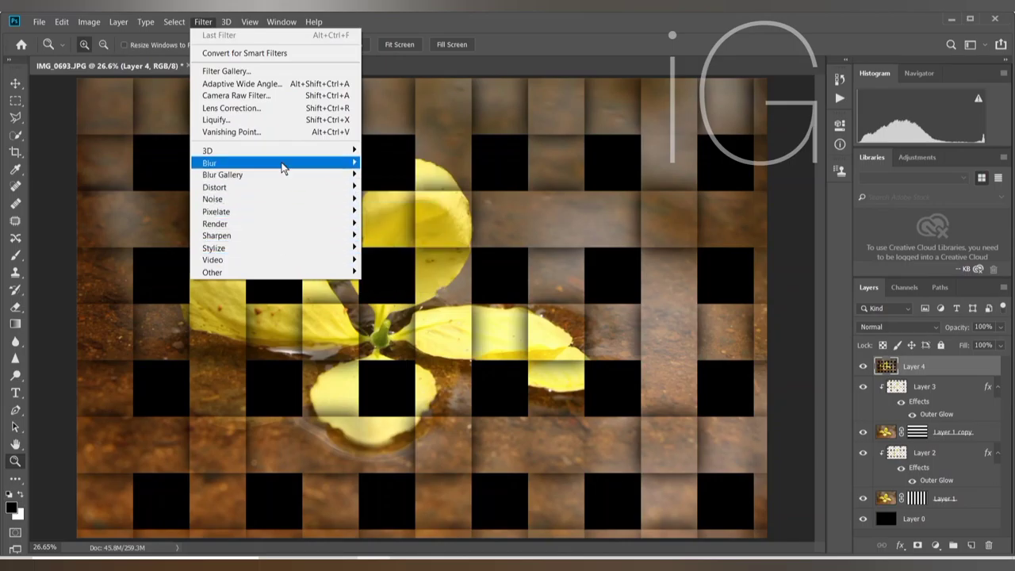
# Open the Filter Gallery at Fit in View and choose Brush Strokes > Crosshatch
pyautogui.click(235, 70)
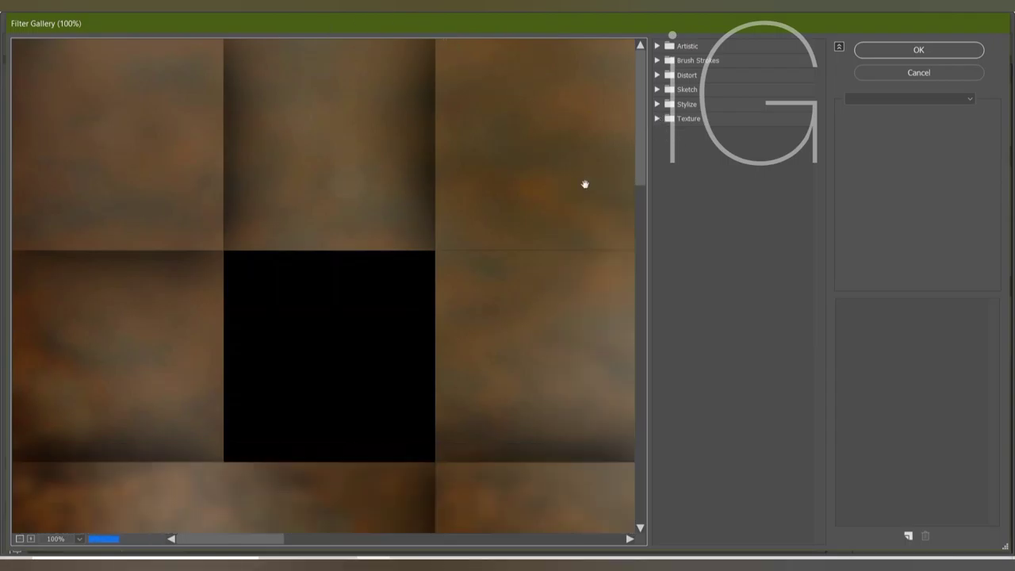
pyautogui.click(80, 539)
pyautogui.click(73, 513)
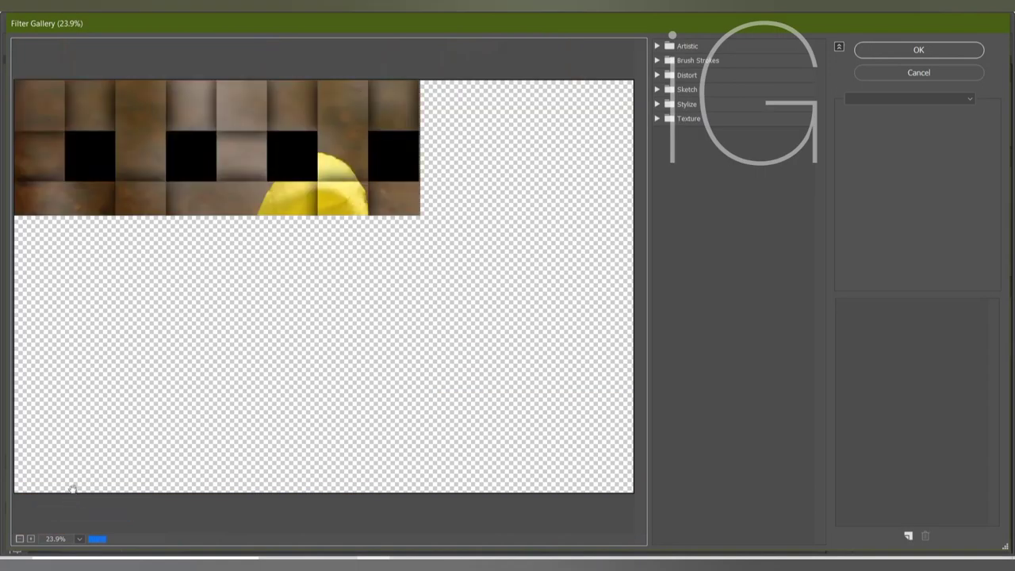
pyautogui.click(657, 119)
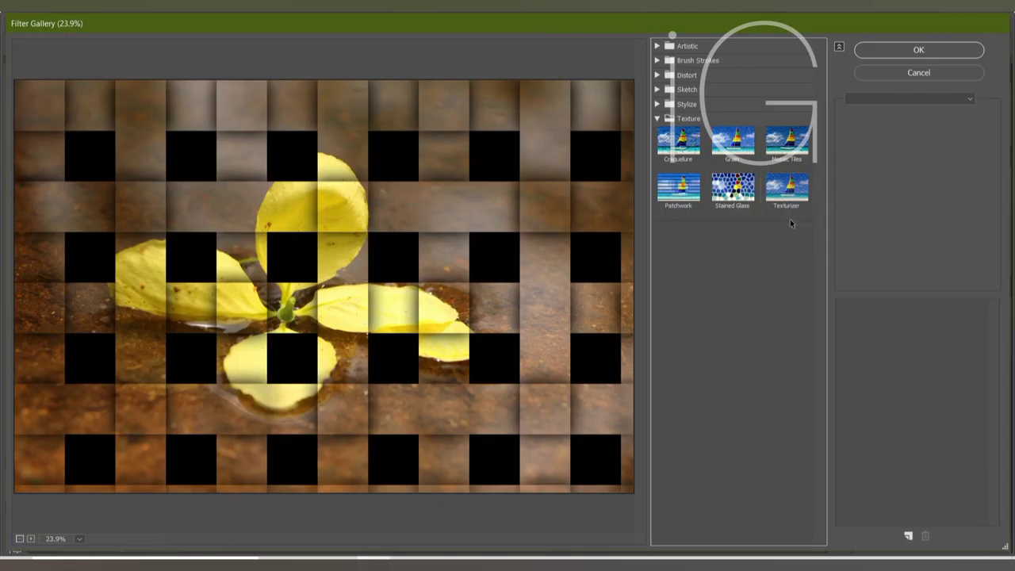
pyautogui.click(657, 90)
pyautogui.click(657, 75)
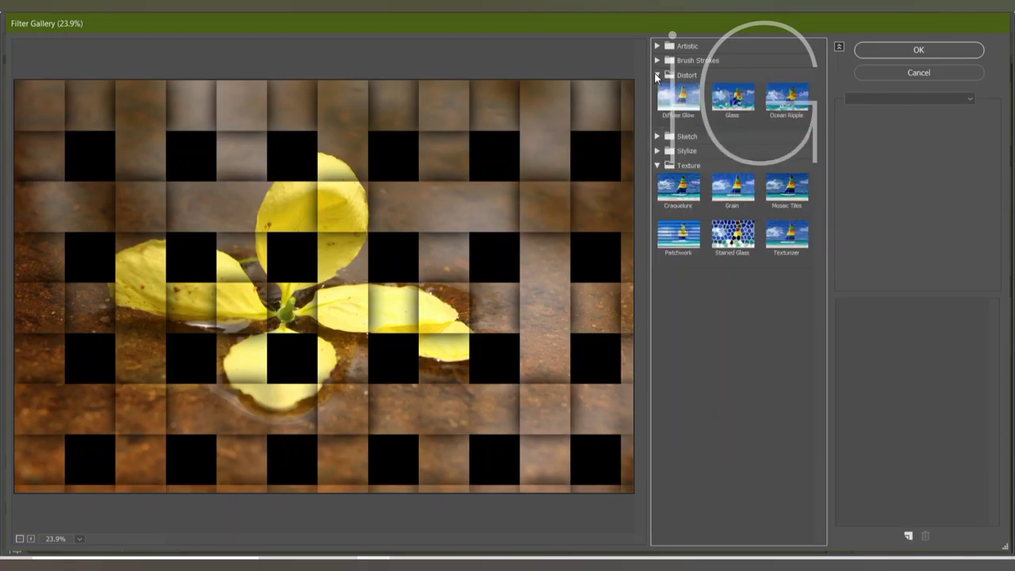
pyautogui.click(657, 61)
pyautogui.click(657, 46)
pyautogui.click(657, 46)
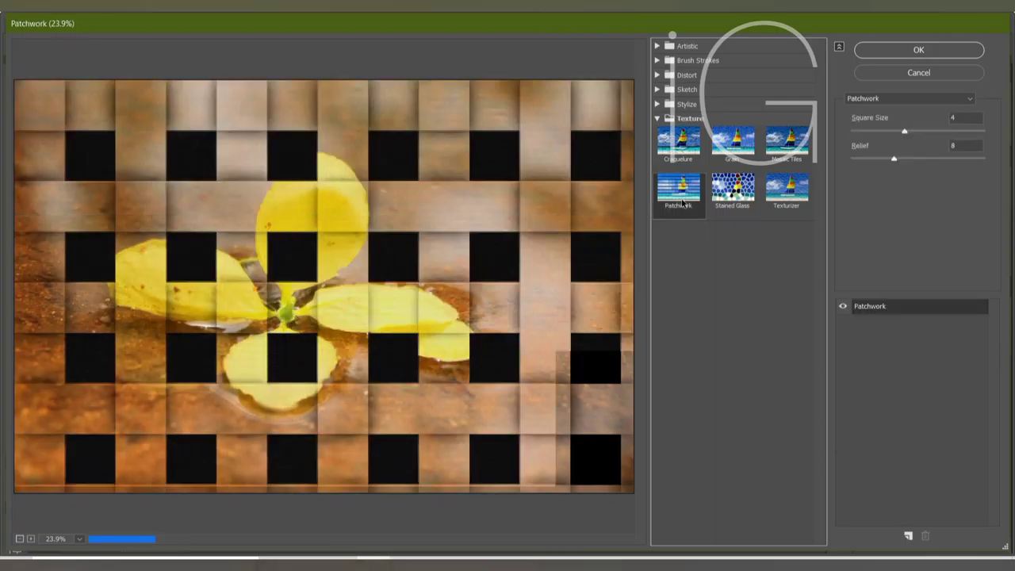
pyautogui.click(656, 118)
pyautogui.click(657, 61)
pyautogui.click(787, 83)
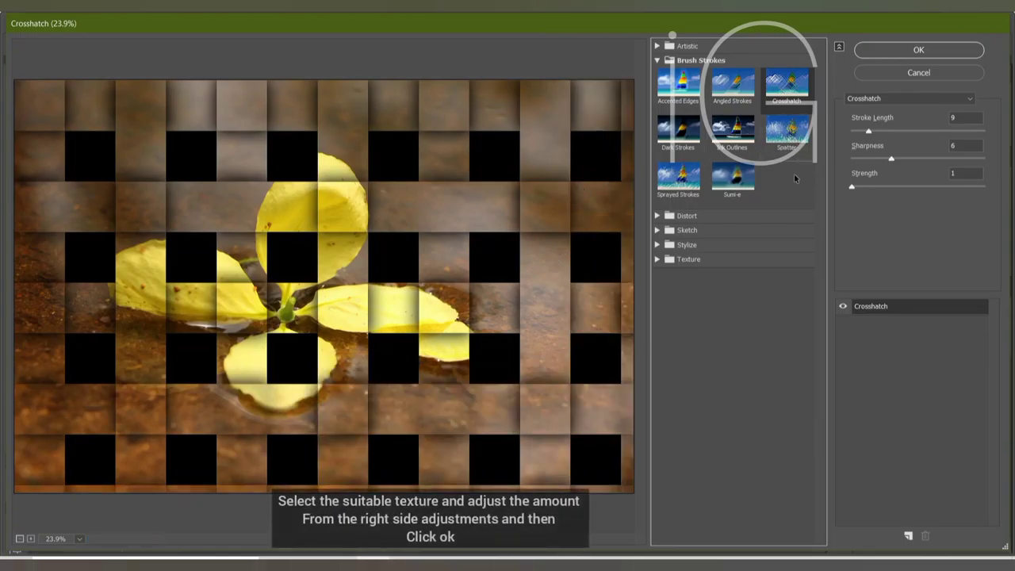
pyautogui.click(658, 60)
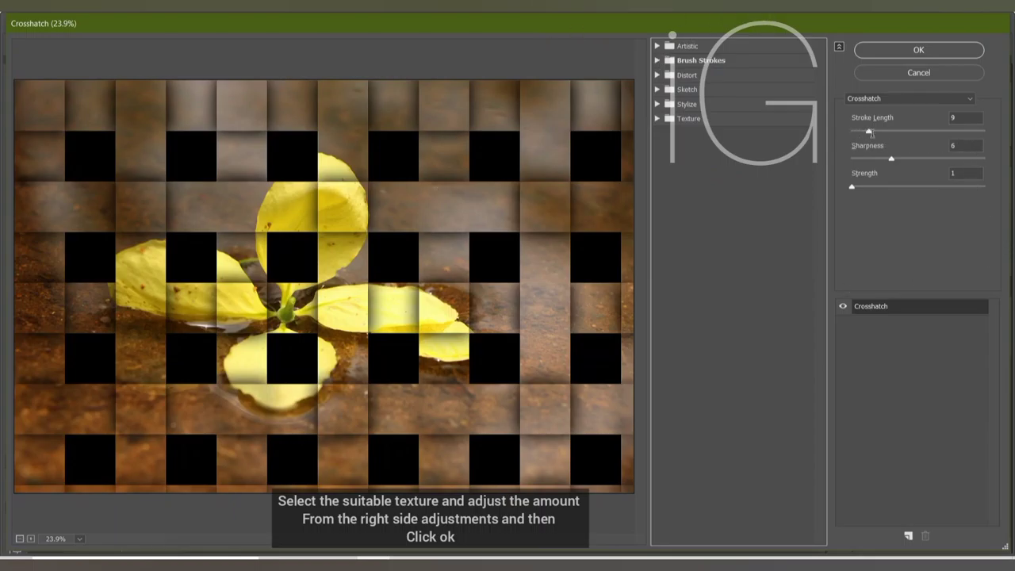
# Set Crosshatch to Stroke Length 12, Sharpness 7, Strength 1 and apply it
pyautogui.click(874, 98)
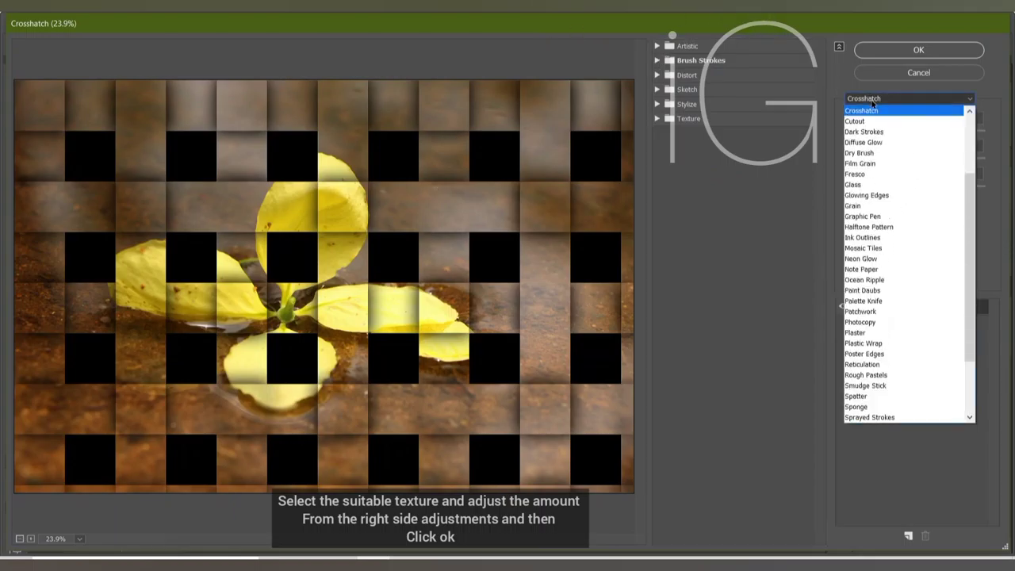
pyautogui.click(873, 102)
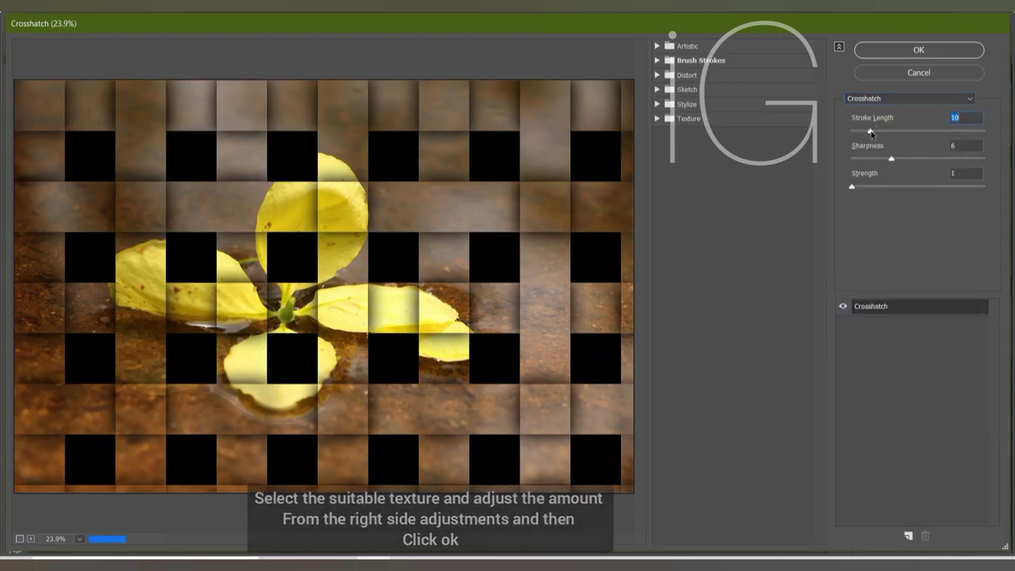
pyautogui.moveTo(870, 132); pyautogui.dragTo(877, 133)
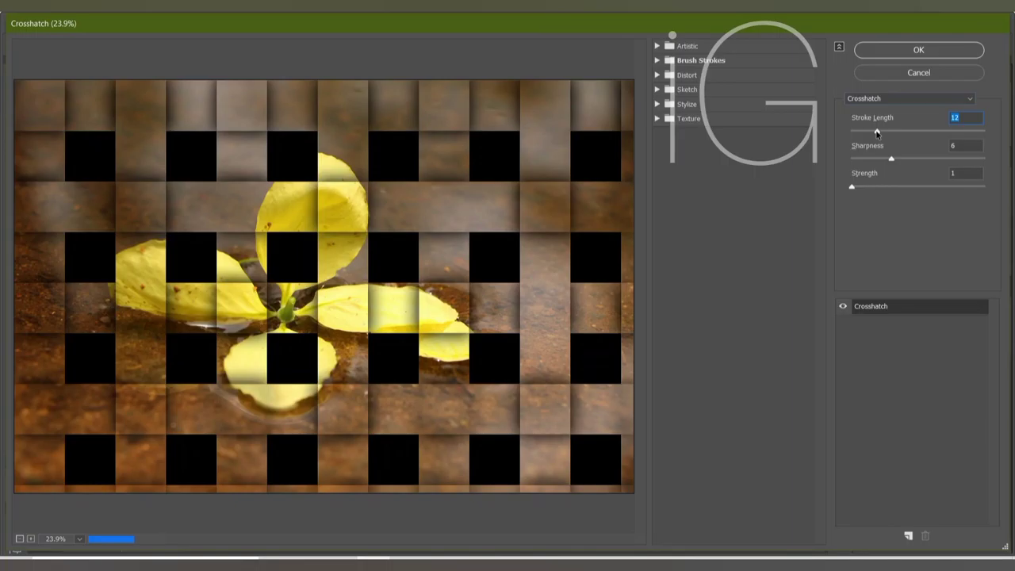
pyautogui.moveTo(892, 161); pyautogui.dragTo(900, 162)
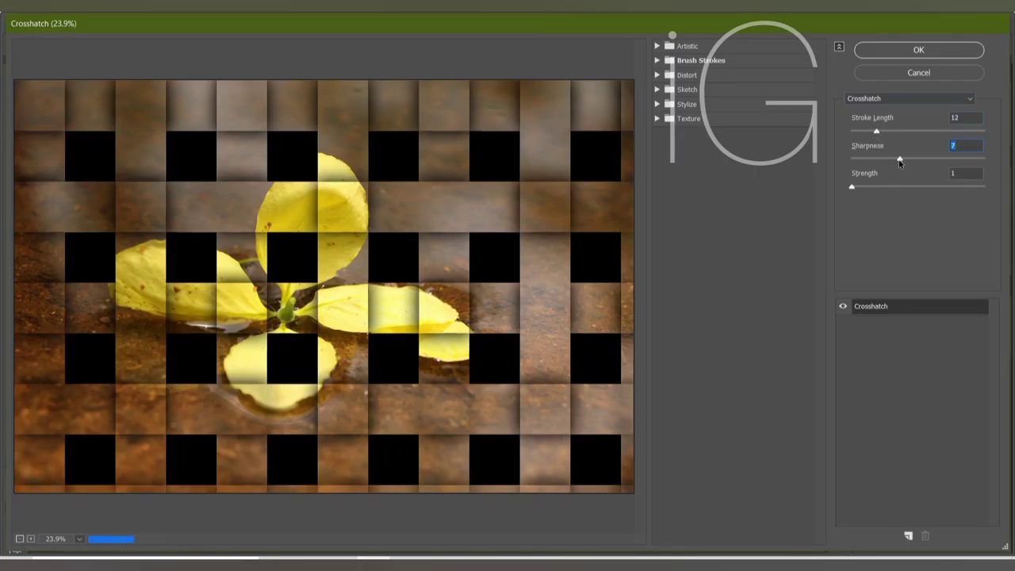
pyautogui.moveTo(853, 188); pyautogui.dragTo(874, 188)
pyautogui.click(918, 50)
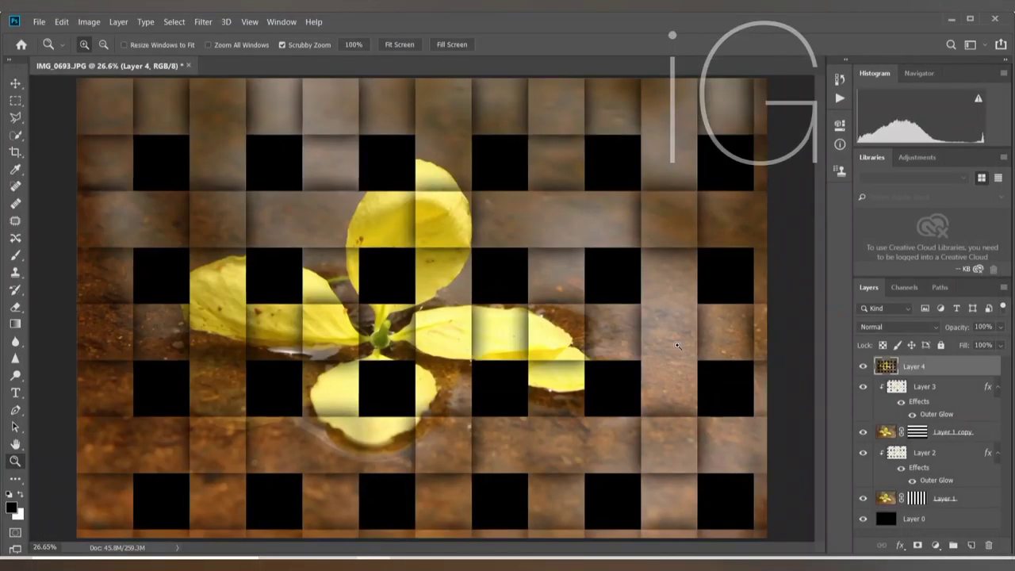
# Zoom out and fit the crosshatch-textured woven image to the window
pyautogui.moveTo(559, 330); pyautogui.dragTo(545, 333)
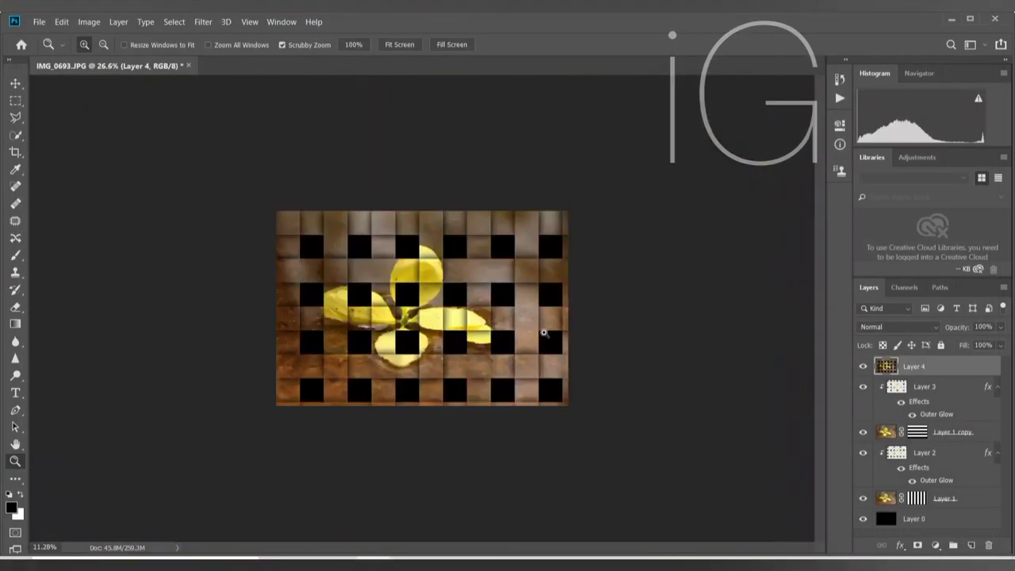
pyautogui.click(389, 46)
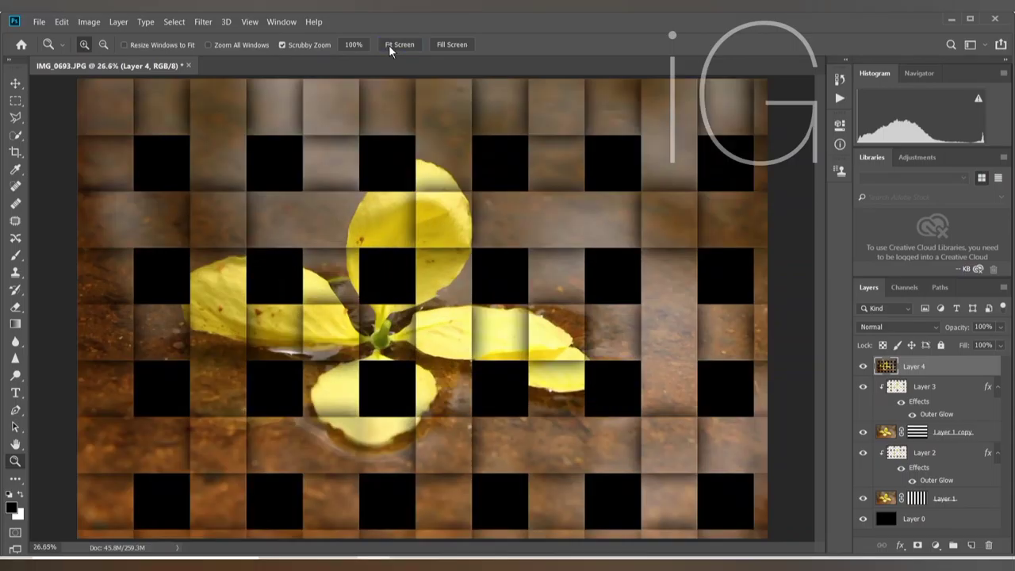